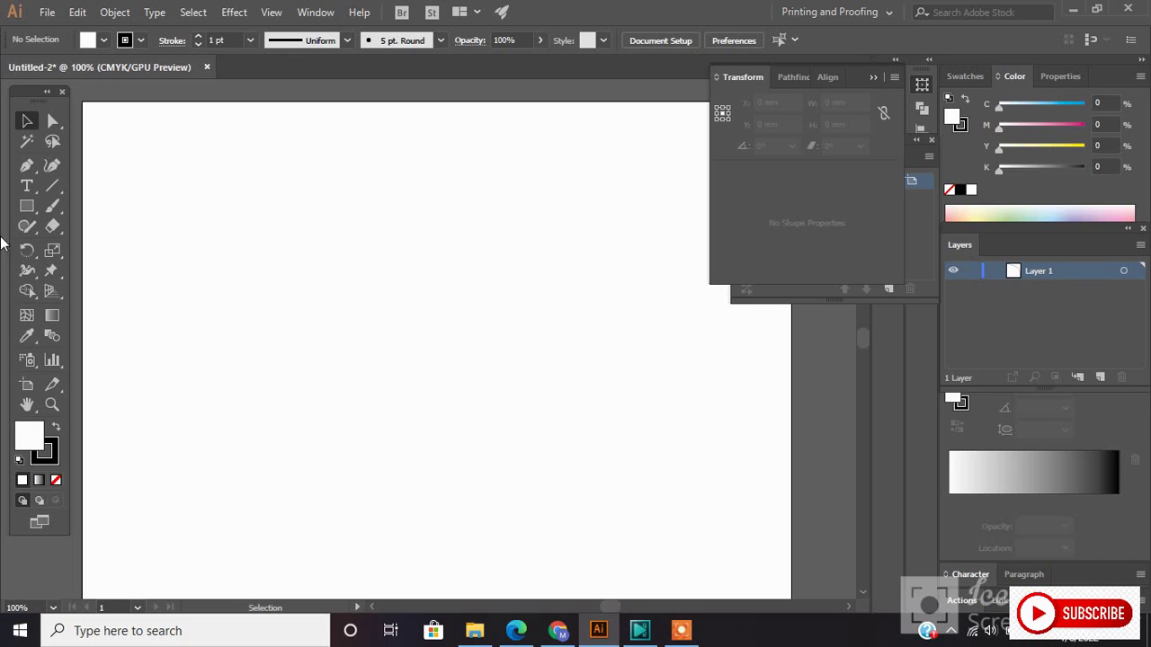
# Step: Draw one curved Pen path on the artboard and set its fill to None, leaving only a stroke
pyautogui.click(27, 165)
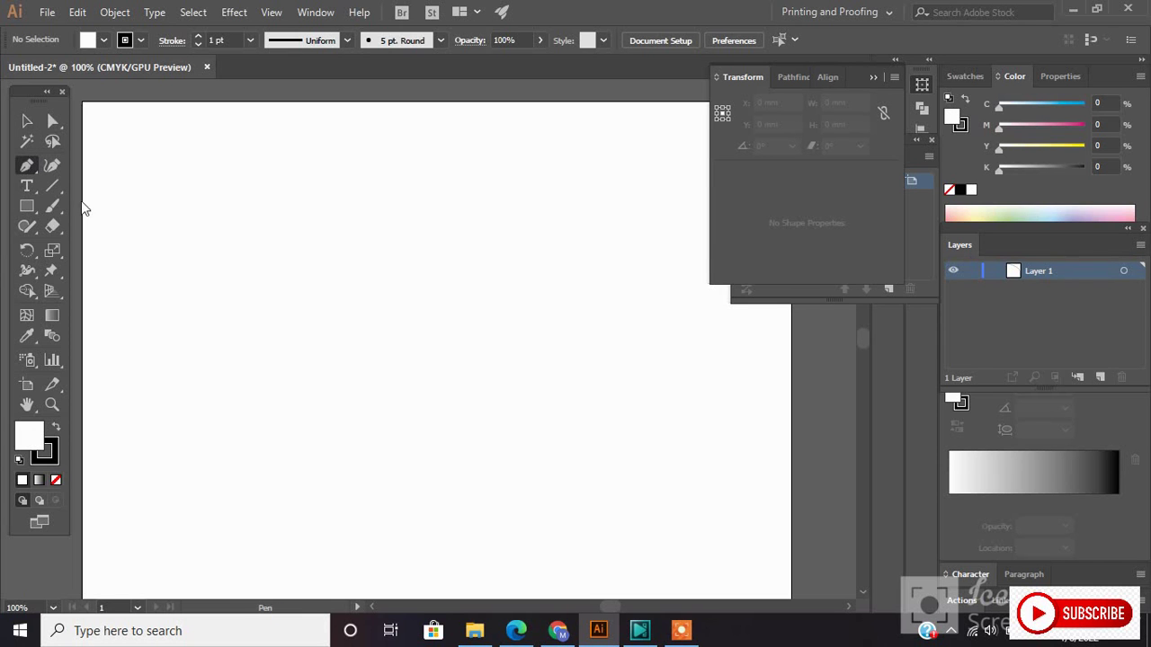
pyautogui.moveTo(503, 455); pyautogui.dragTo(397, 563)
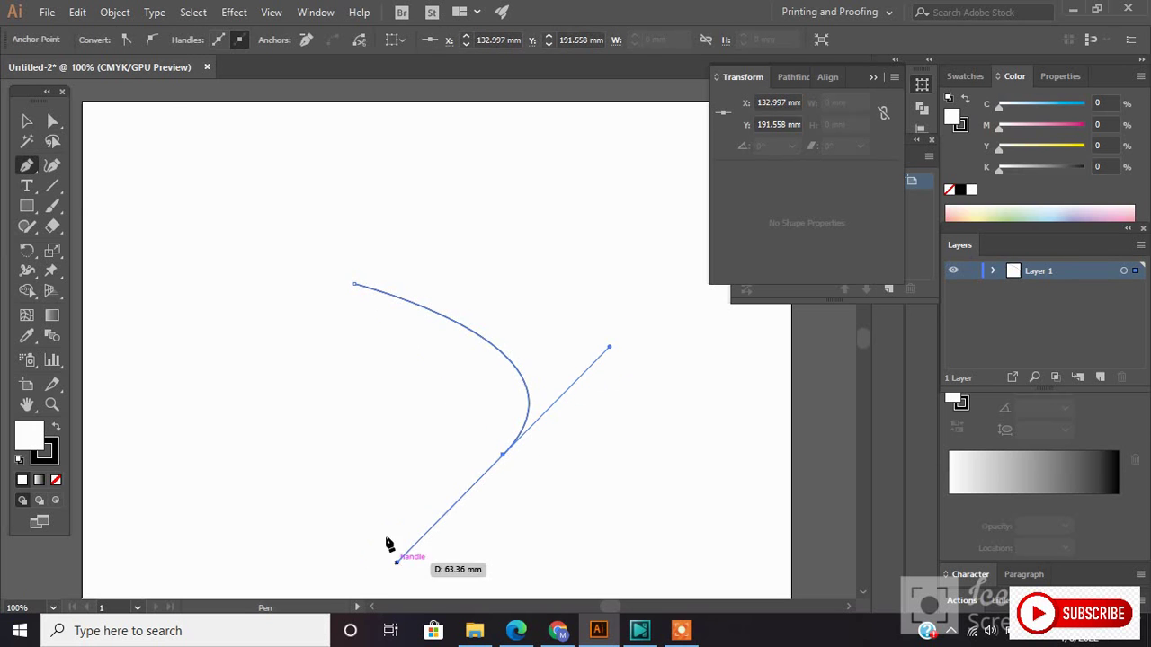
pyautogui.click(27, 121)
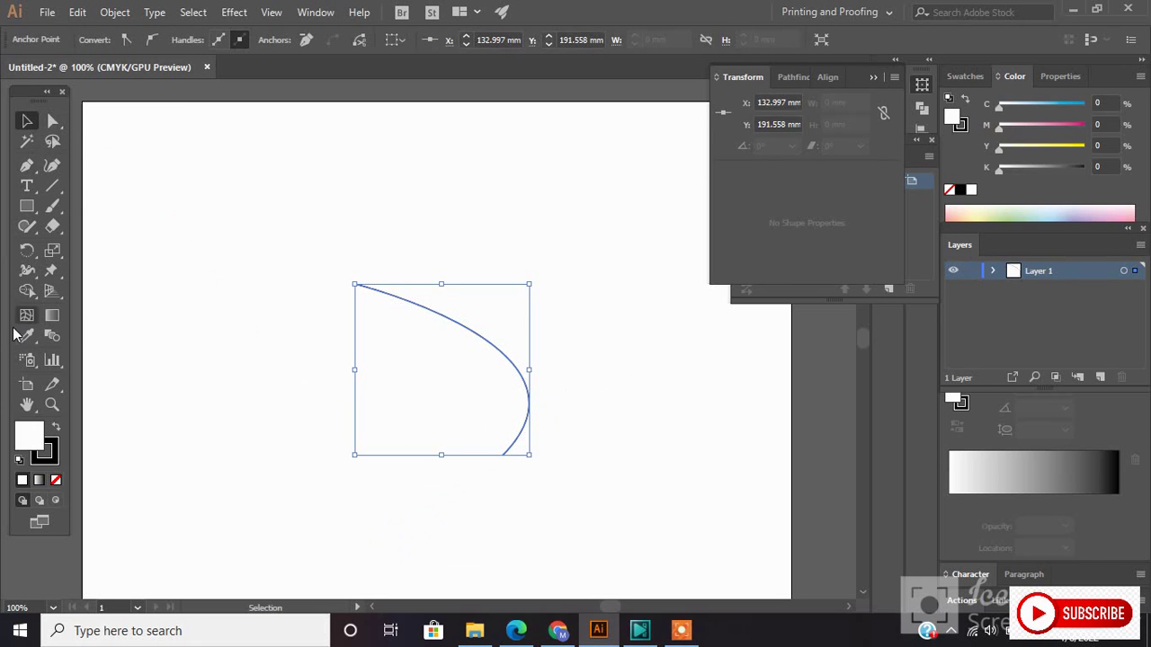
pyautogui.click(615, 345)
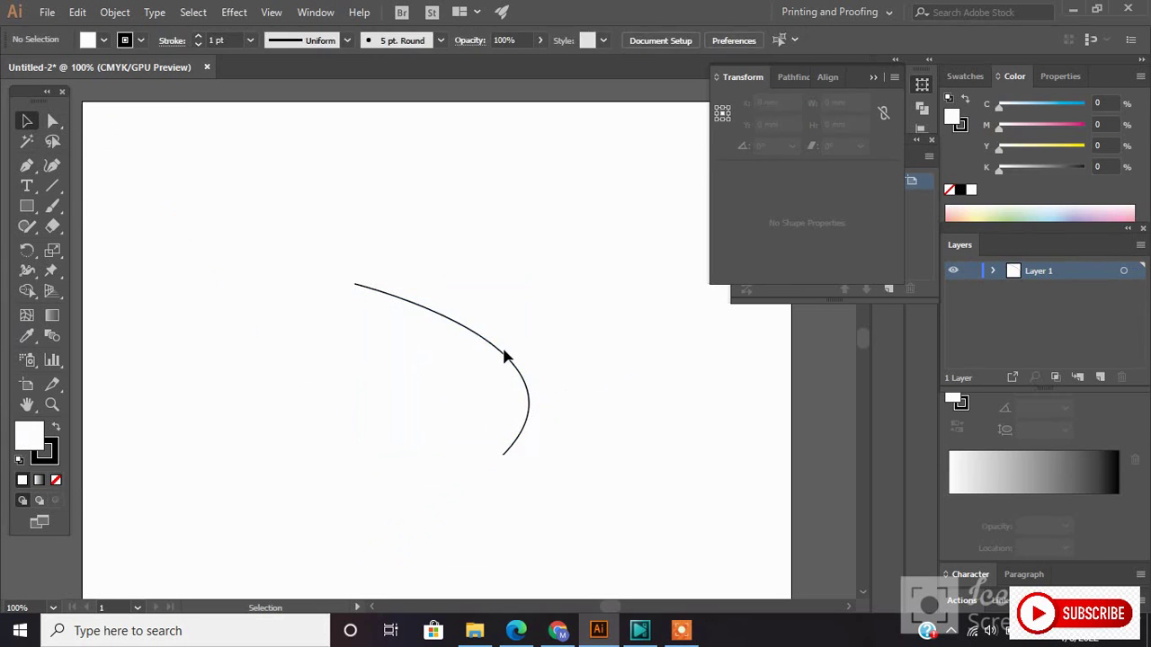
pyautogui.click(504, 357)
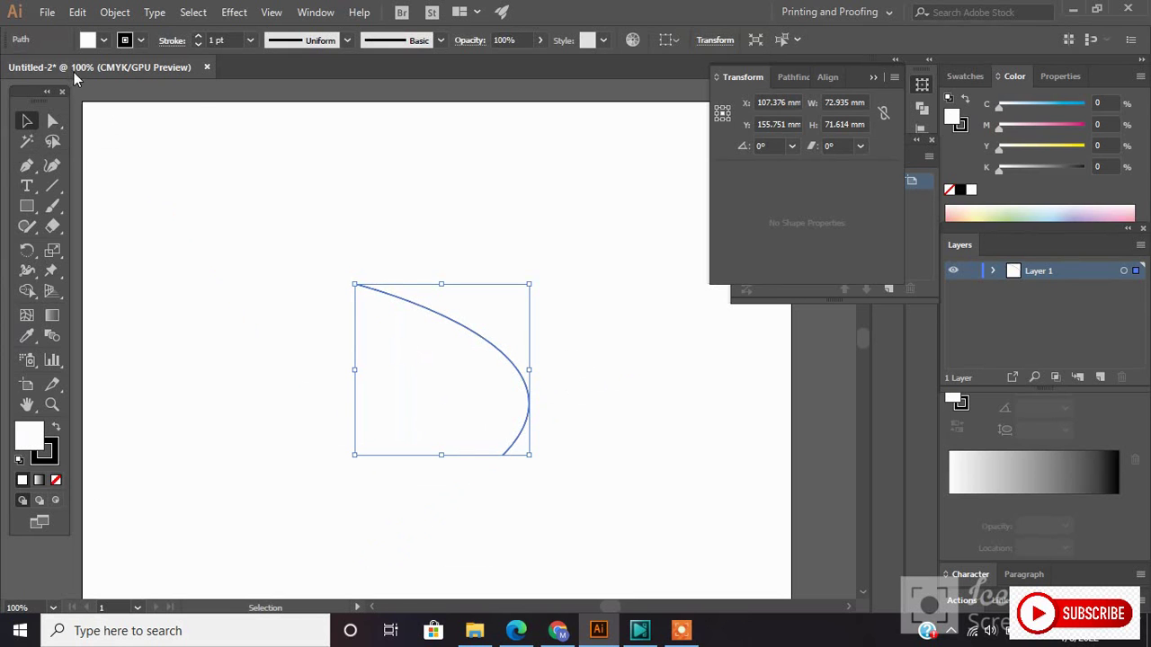
pyautogui.click(103, 42)
pyautogui.click(11, 69)
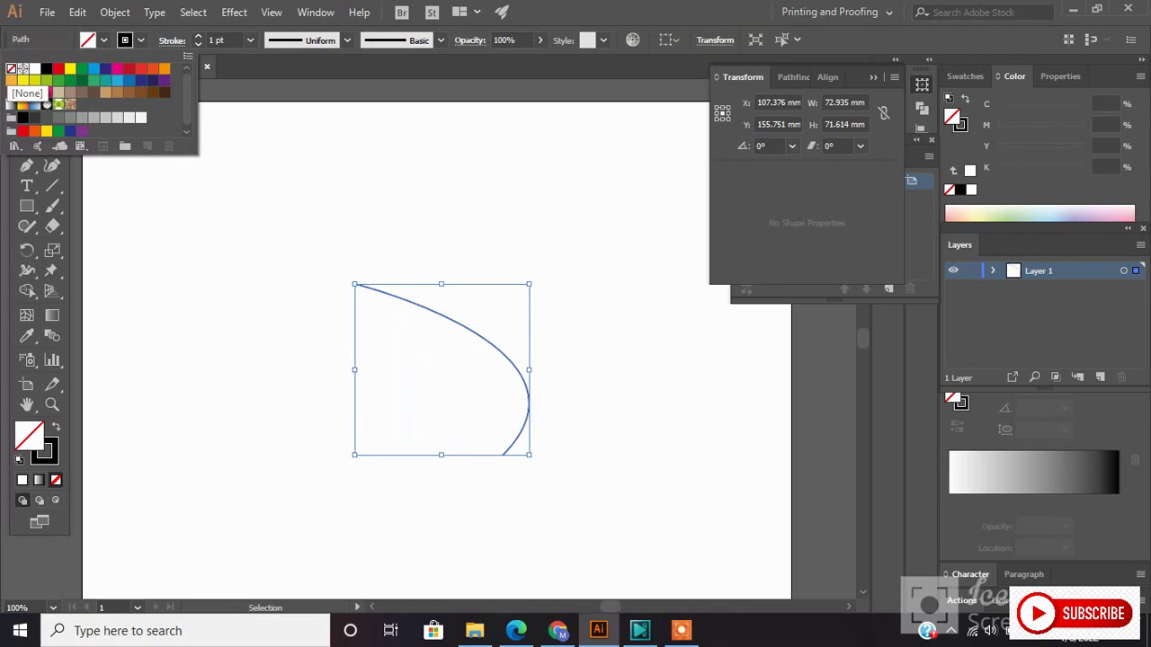
pyautogui.click(526, 382)
# Step: Make a vertically reflected copy of the curve with Transform > Reflect
pyautogui.rightClick(467, 335)
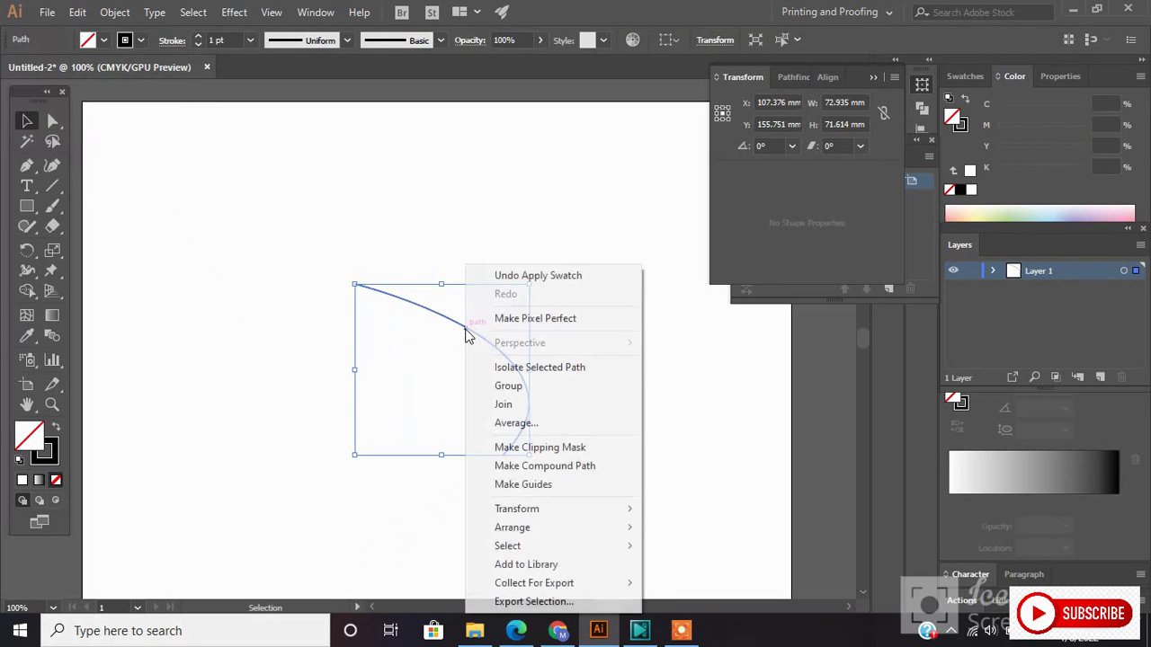
pyautogui.moveTo(516, 508)
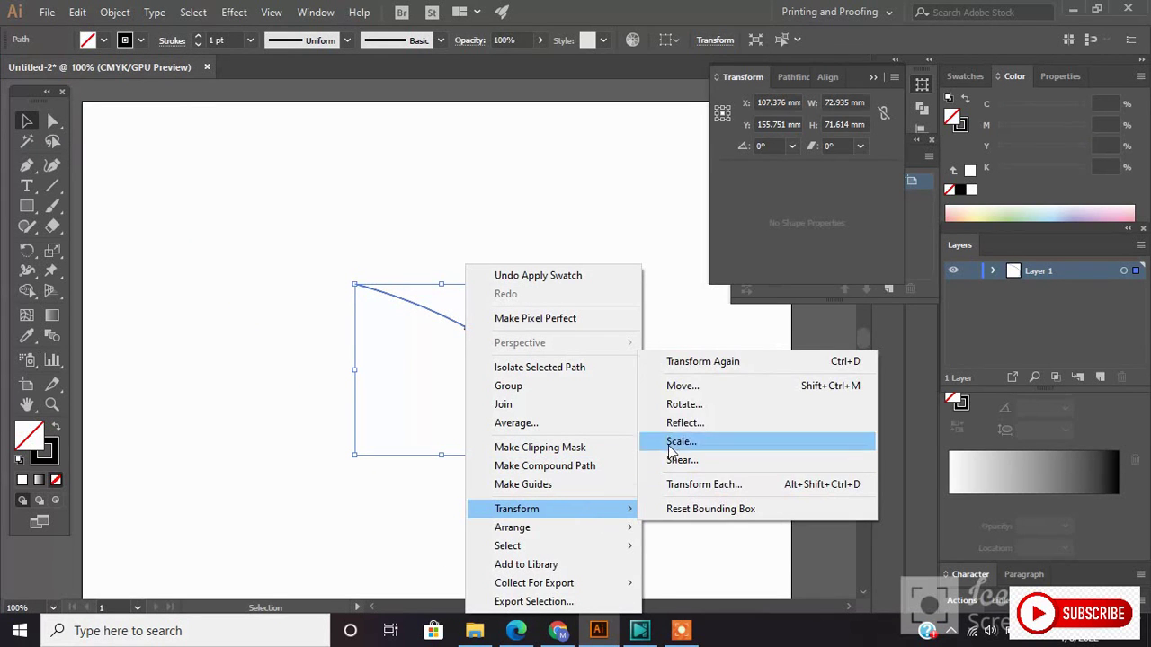
pyautogui.click(685, 423)
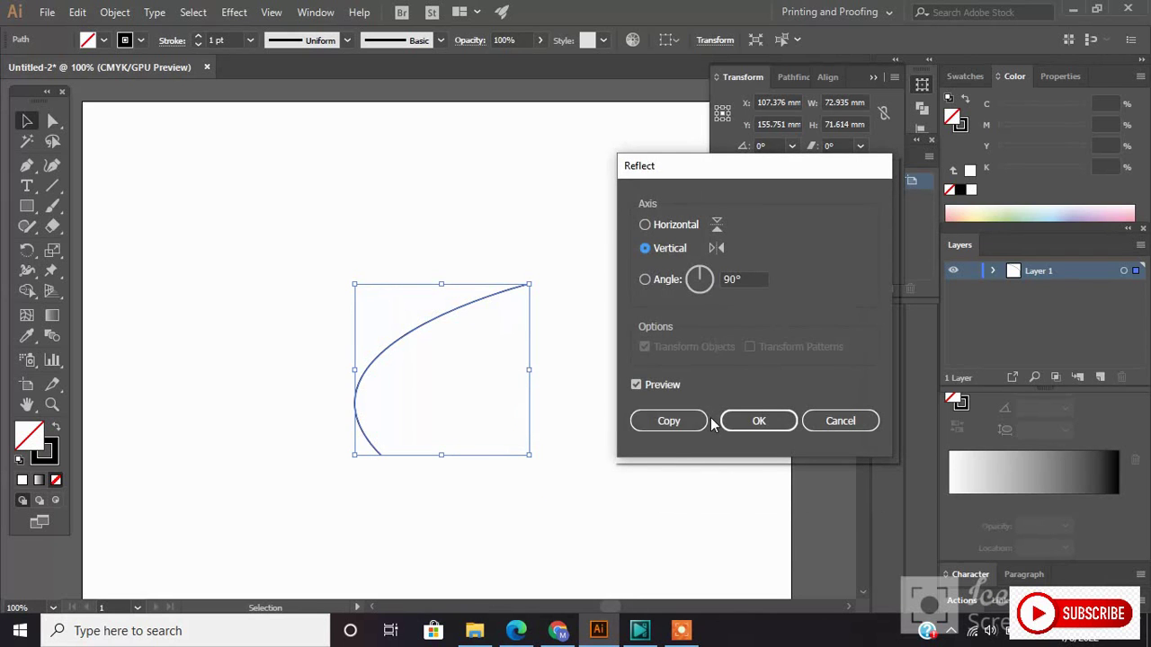
pyautogui.click(693, 421)
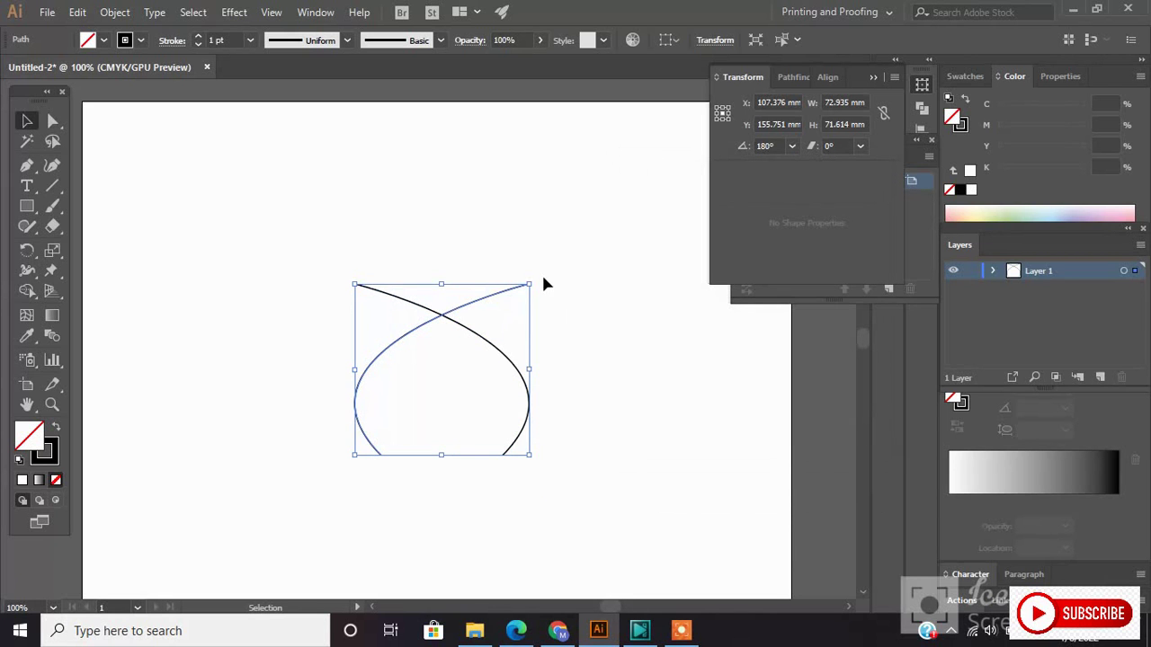
# Step: Rotate and move the reflected copy until the two curves outline a teardrop
pyautogui.moveTo(529, 278); pyautogui.dragTo(306, 270)
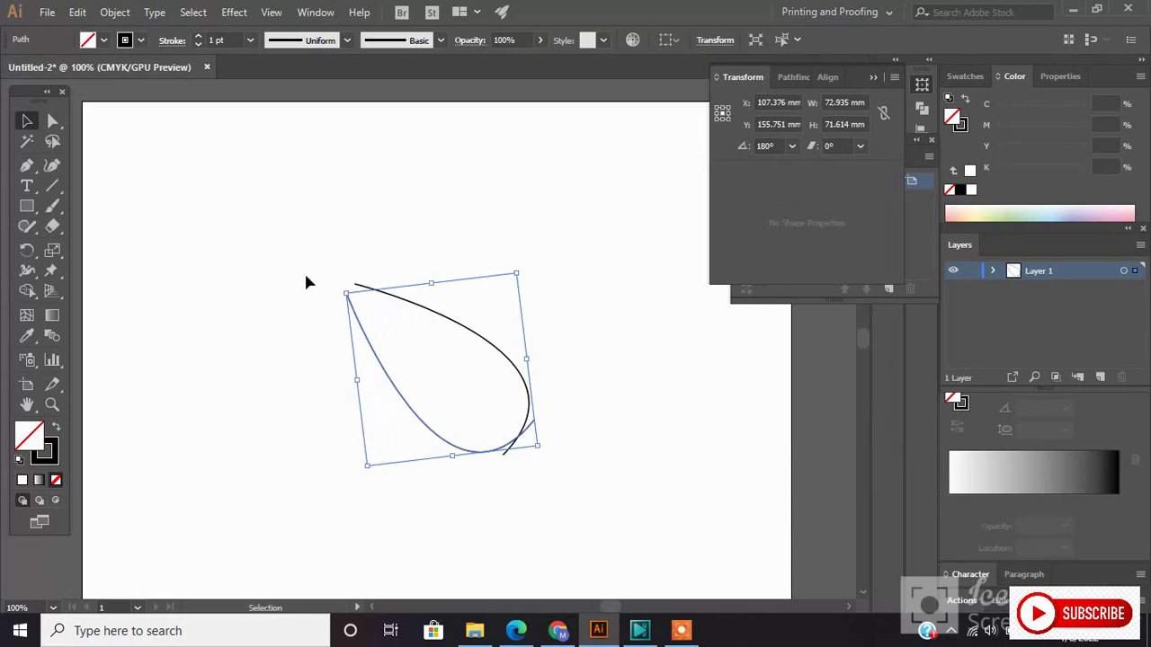
pyautogui.moveTo(362, 337); pyautogui.dragTo(377, 324)
pyautogui.moveTo(552, 434); pyautogui.dragTo(513, 467)
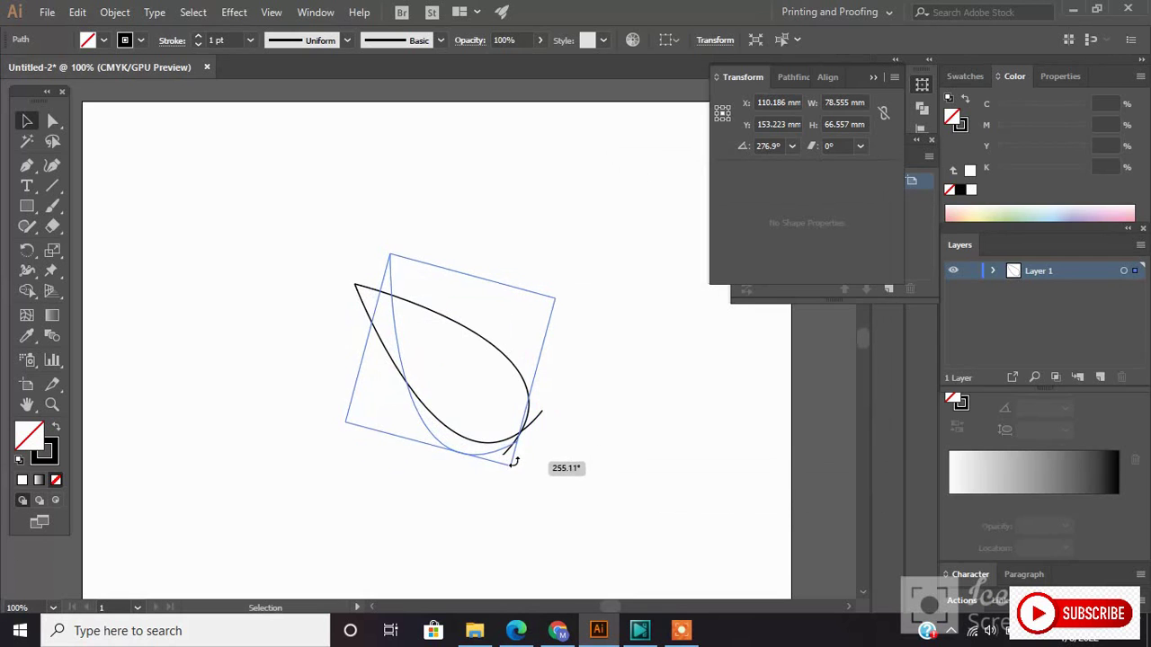
pyautogui.moveTo(397, 346); pyautogui.dragTo(365, 378)
pyautogui.click(596, 479)
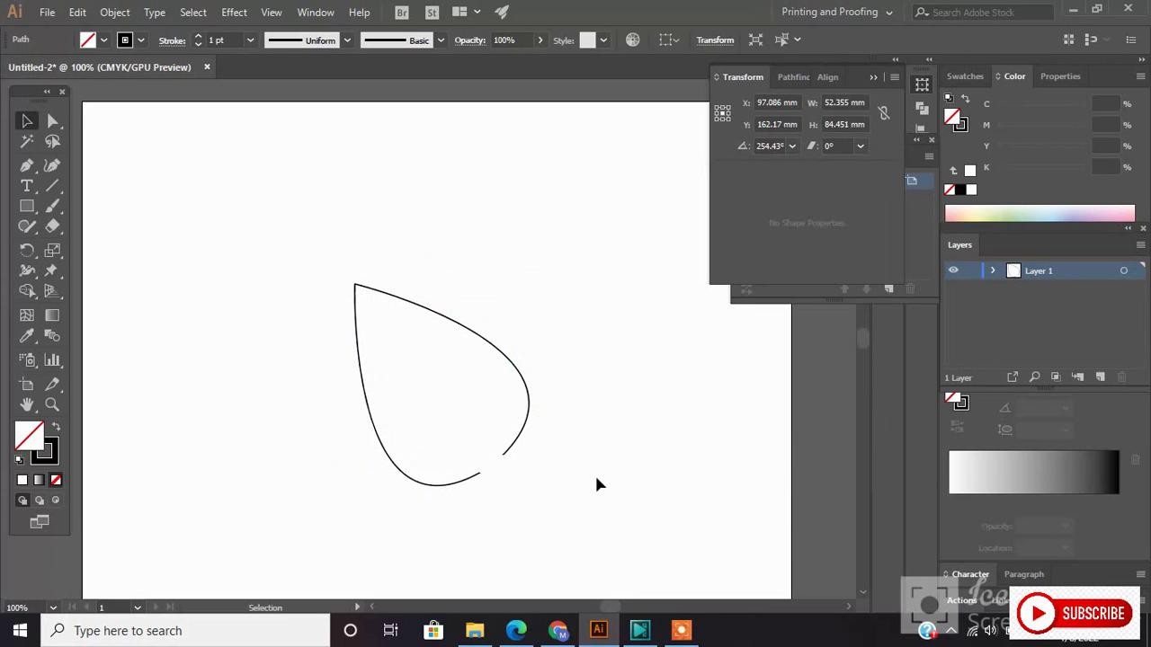
# Step: Set the blend options for the two curves to 10 specified steps
pyautogui.moveTo(319, 490); pyautogui.dragTo(319, 490)
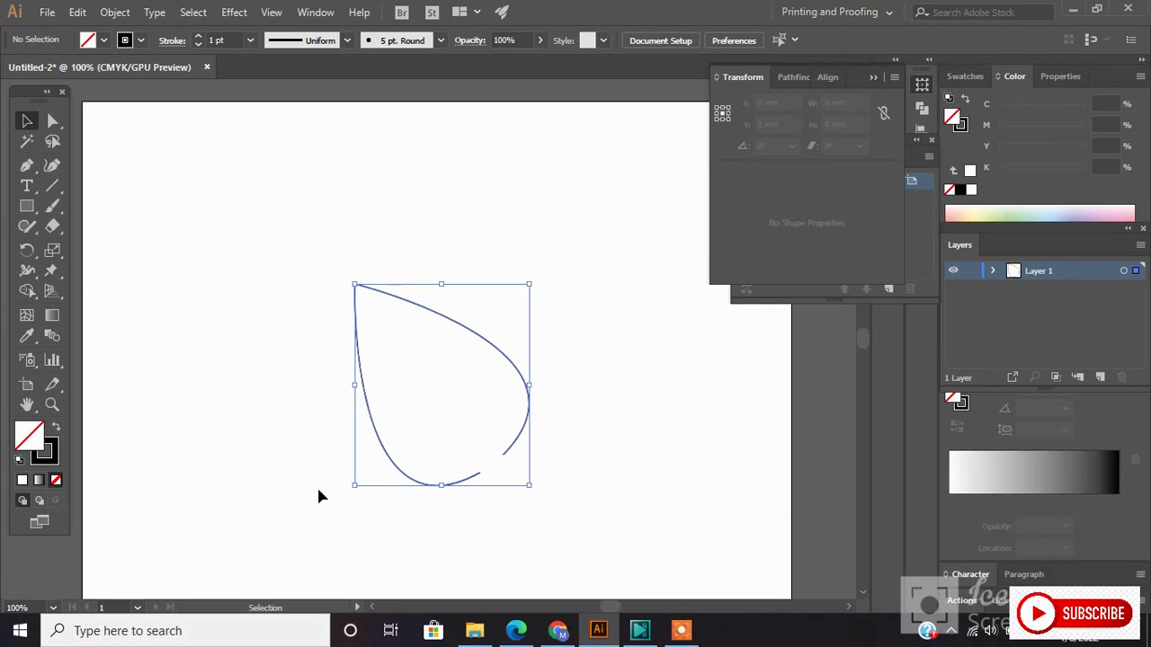
pyautogui.click(114, 12)
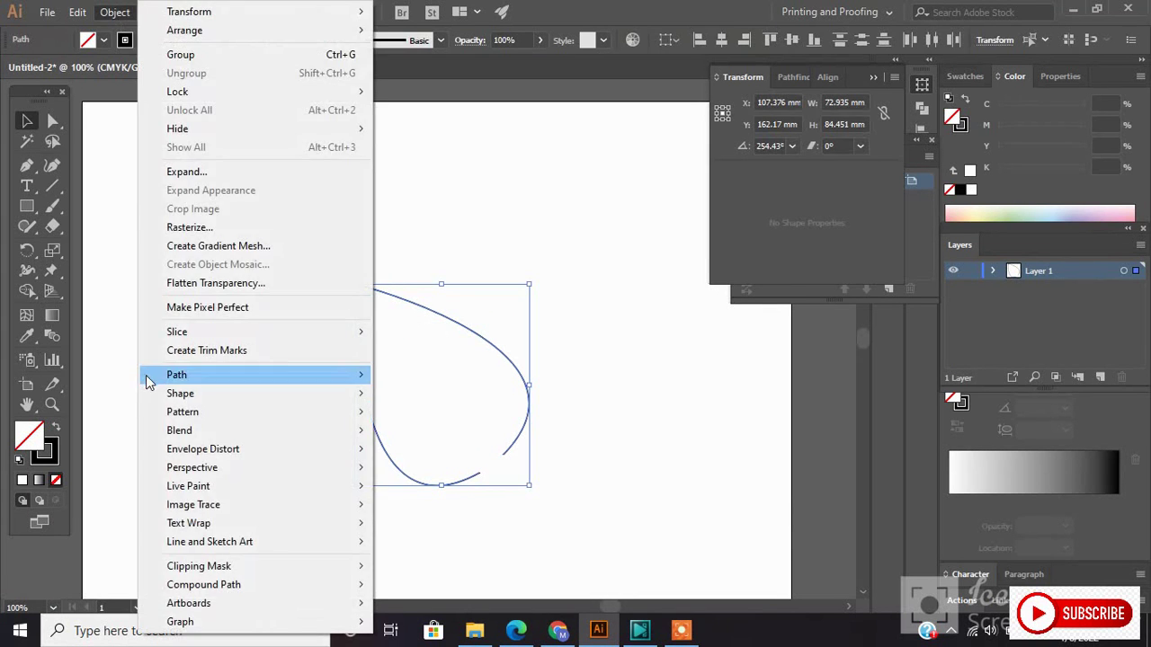
pyautogui.moveTo(179, 431)
pyautogui.click(455, 470)
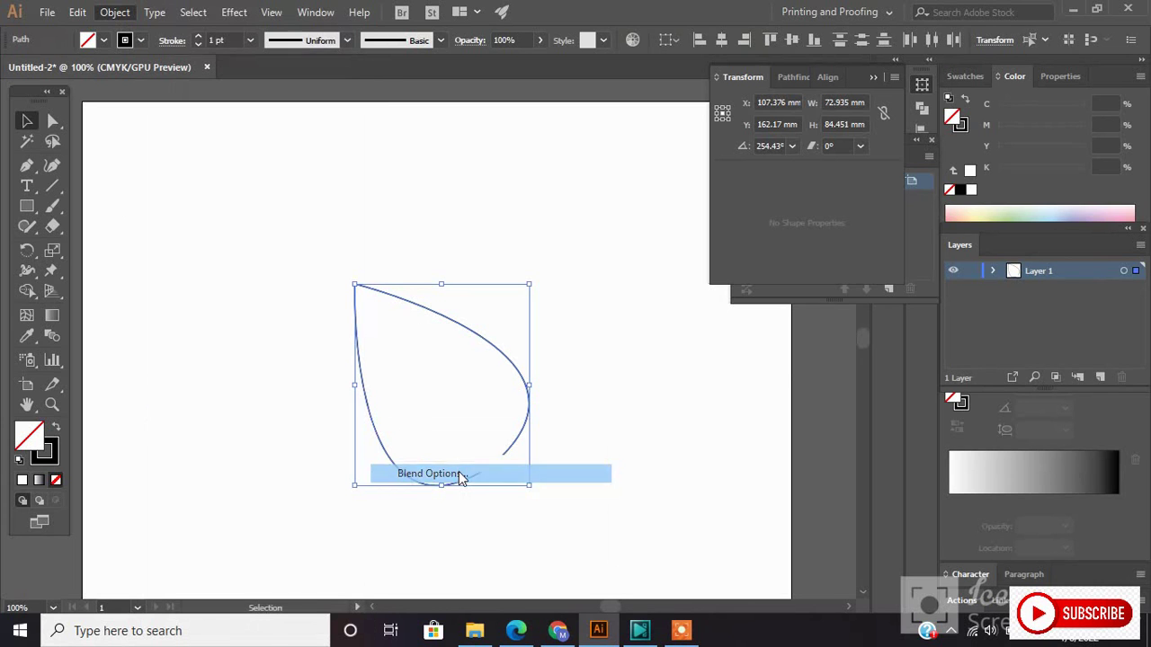
pyautogui.click(858, 246)
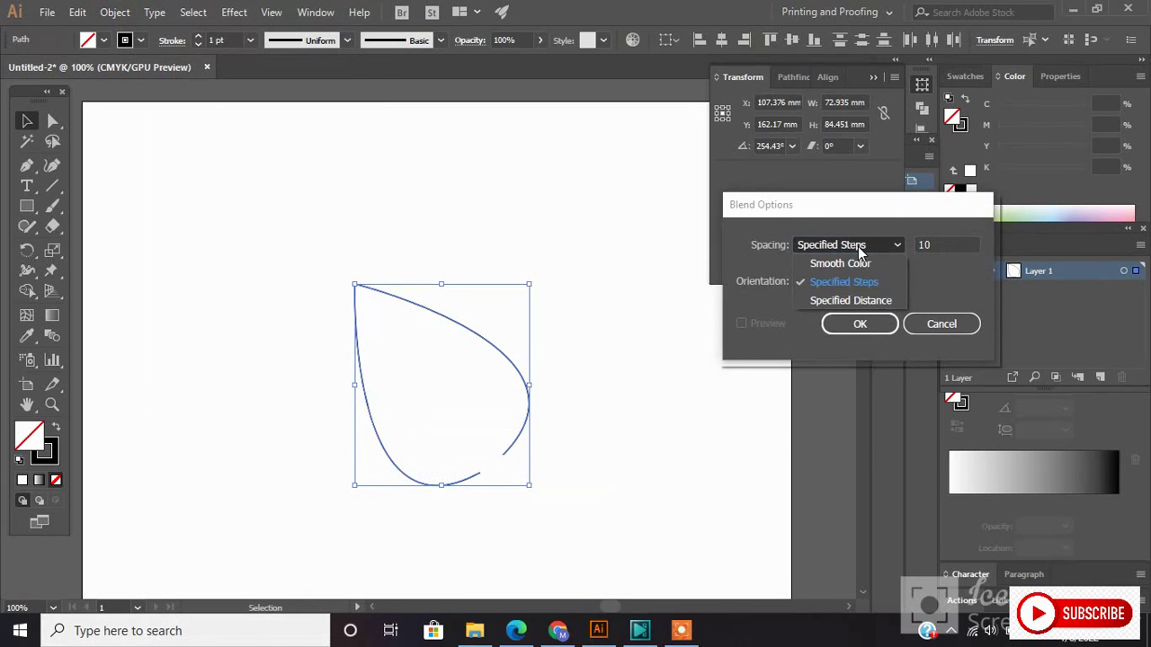
pyautogui.click(862, 328)
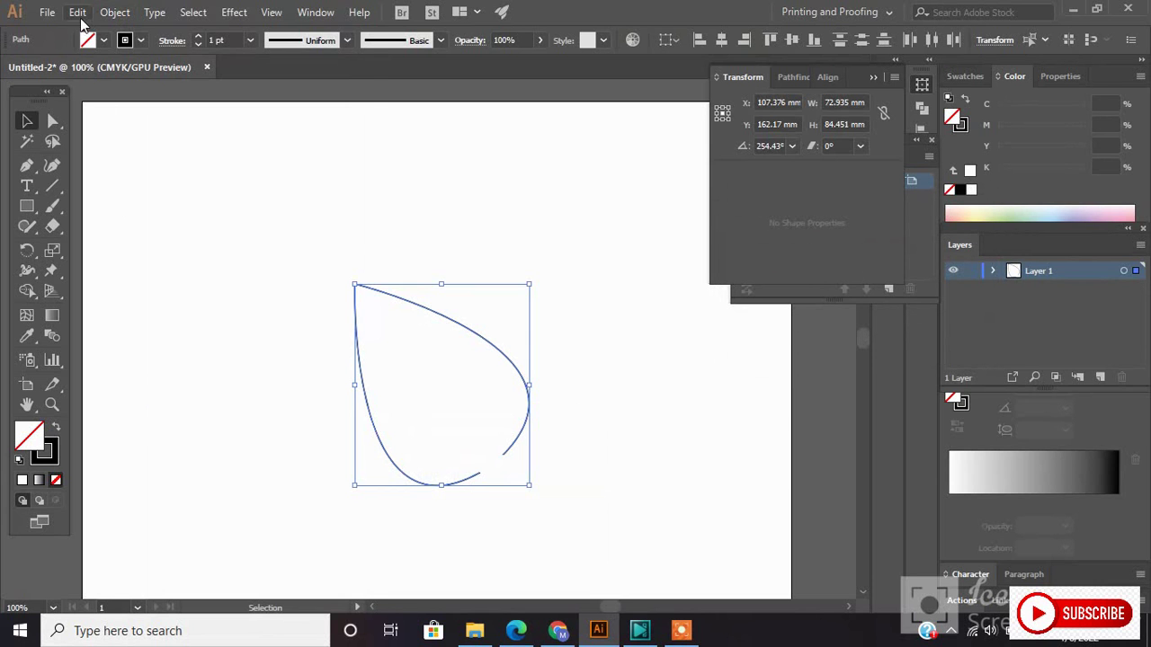
# Step: Make the blend to fill the teardrop with lines, then reselect it with stroke active
pyautogui.click(114, 12)
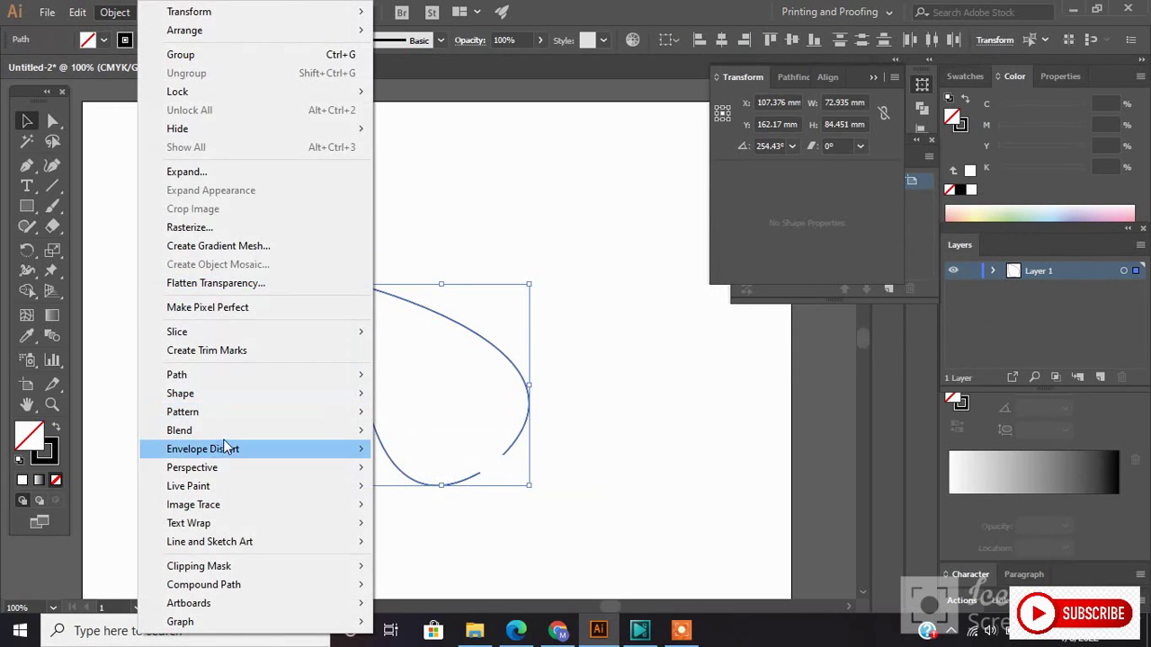
pyautogui.moveTo(179, 430)
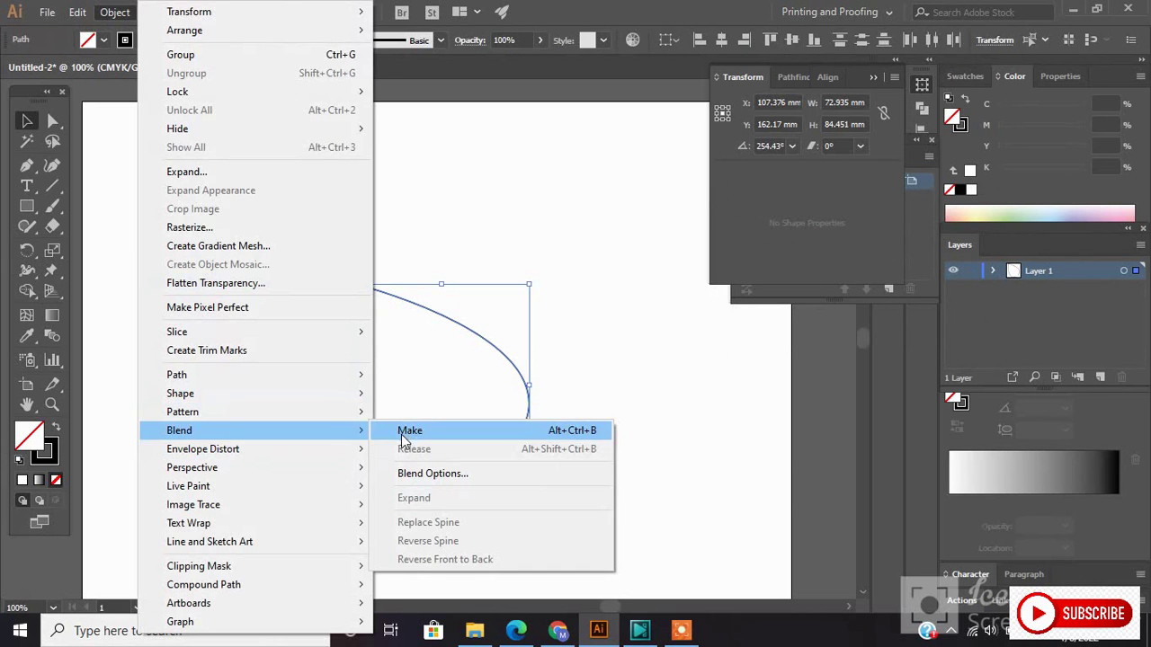
pyautogui.click(402, 432)
pyautogui.click(579, 456)
pyautogui.click(392, 409)
pyautogui.click(54, 460)
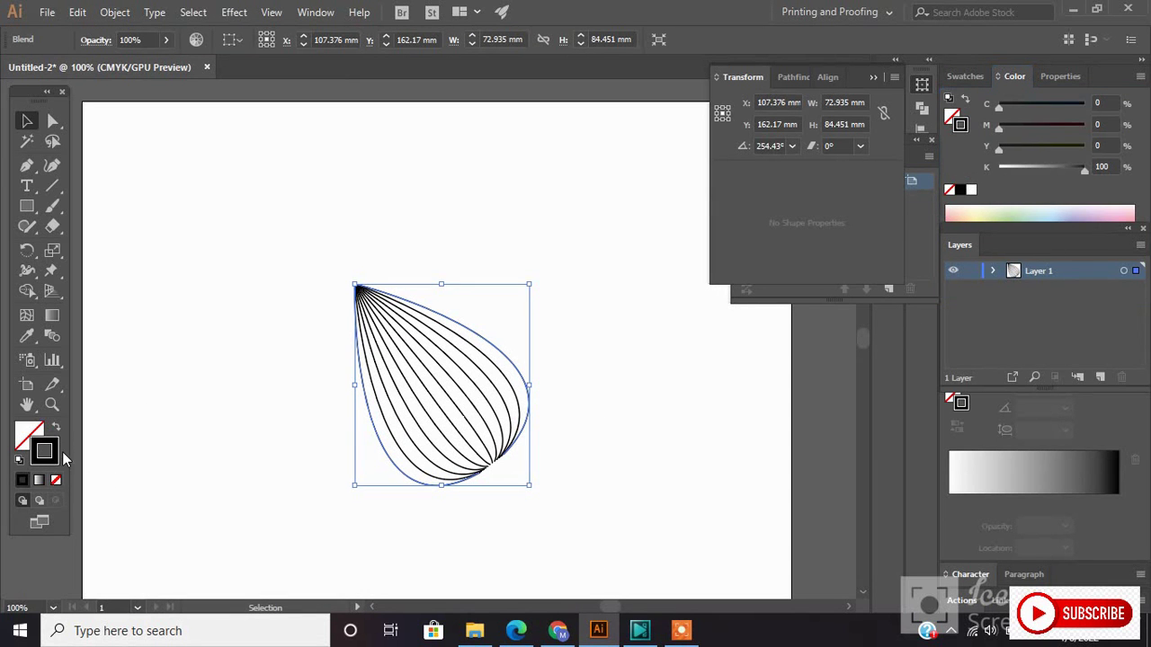
# Step: Change the petal's stroke colour to a deep blue in the Color Picker
pyautogui.doubleClick(52, 456)
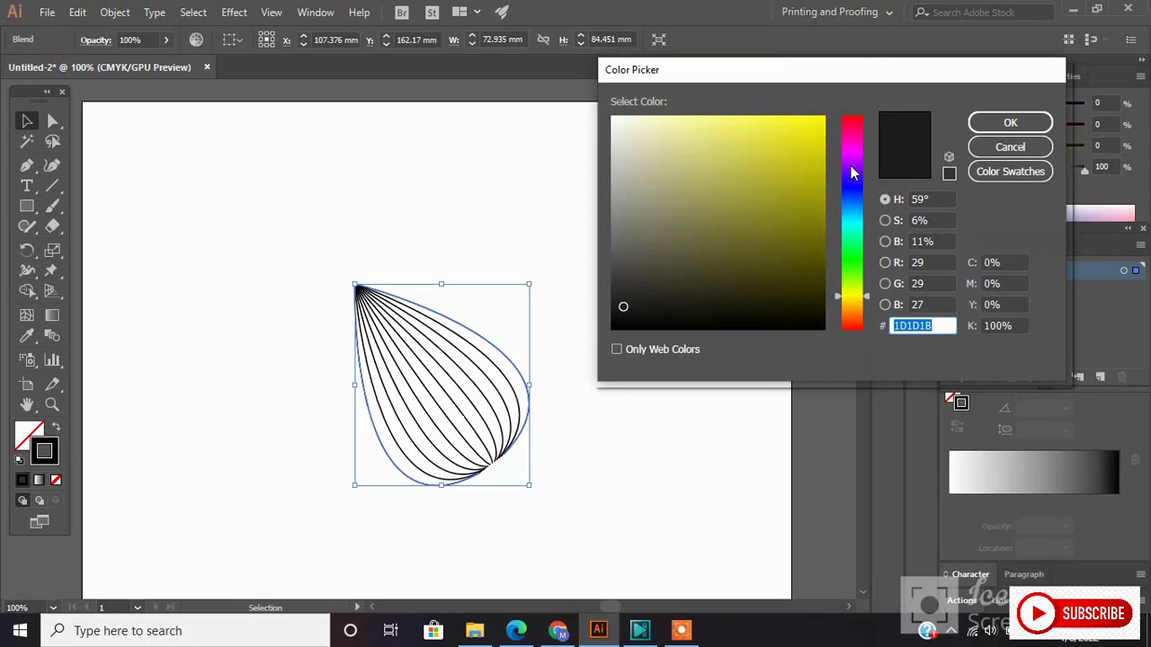
pyautogui.moveTo(840, 270); pyautogui.dragTo(844, 190)
pyautogui.click(819, 143)
pyautogui.click(1010, 122)
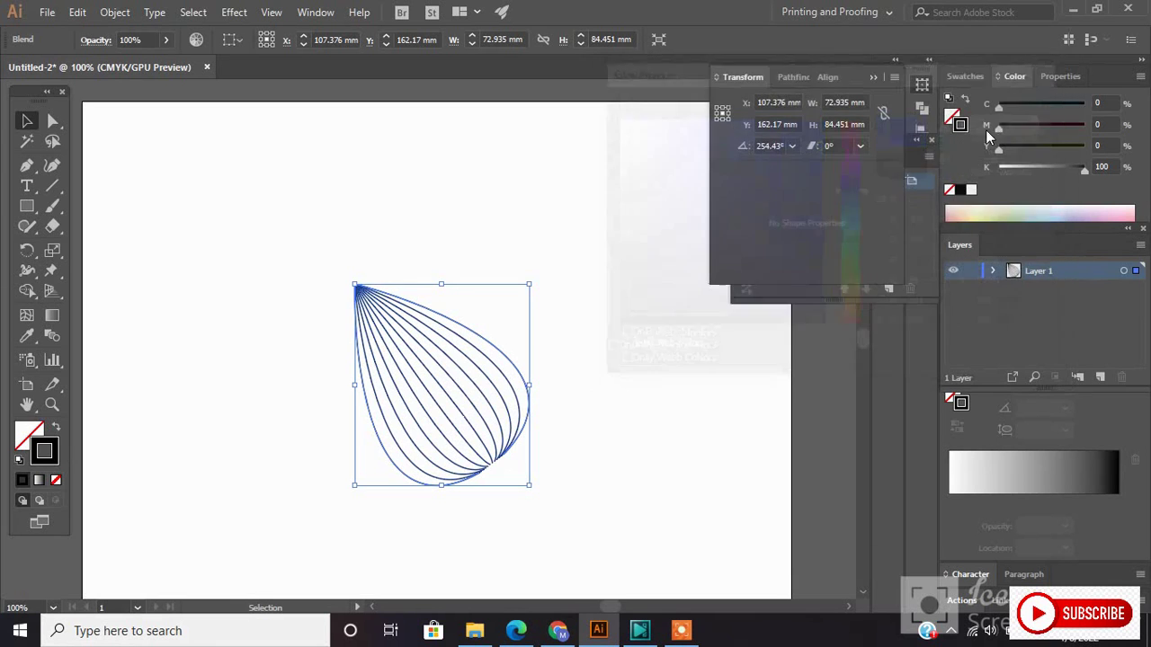
# Step: Rotate the petal so its tip points upper right and move it up
pyautogui.click(283, 191)
pyautogui.click(365, 466)
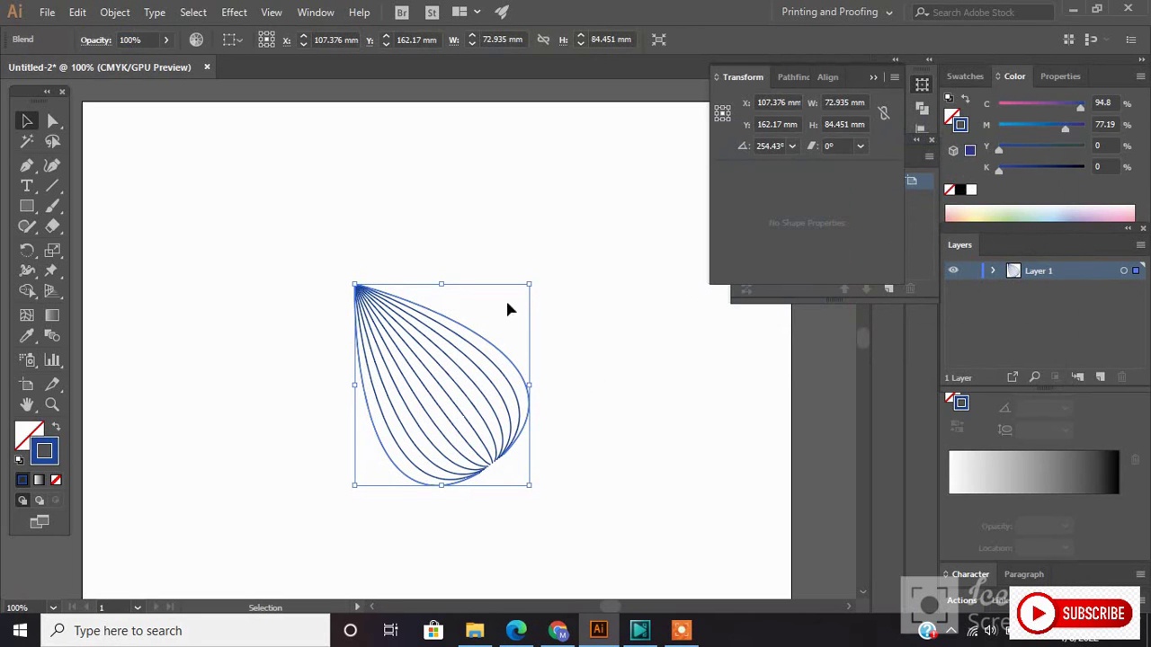
pyautogui.moveTo(538, 276)
pyautogui.mouseDown()
pyautogui.moveTo(517, 472)
pyautogui.moveTo(492, 464)
pyautogui.mouseUp()
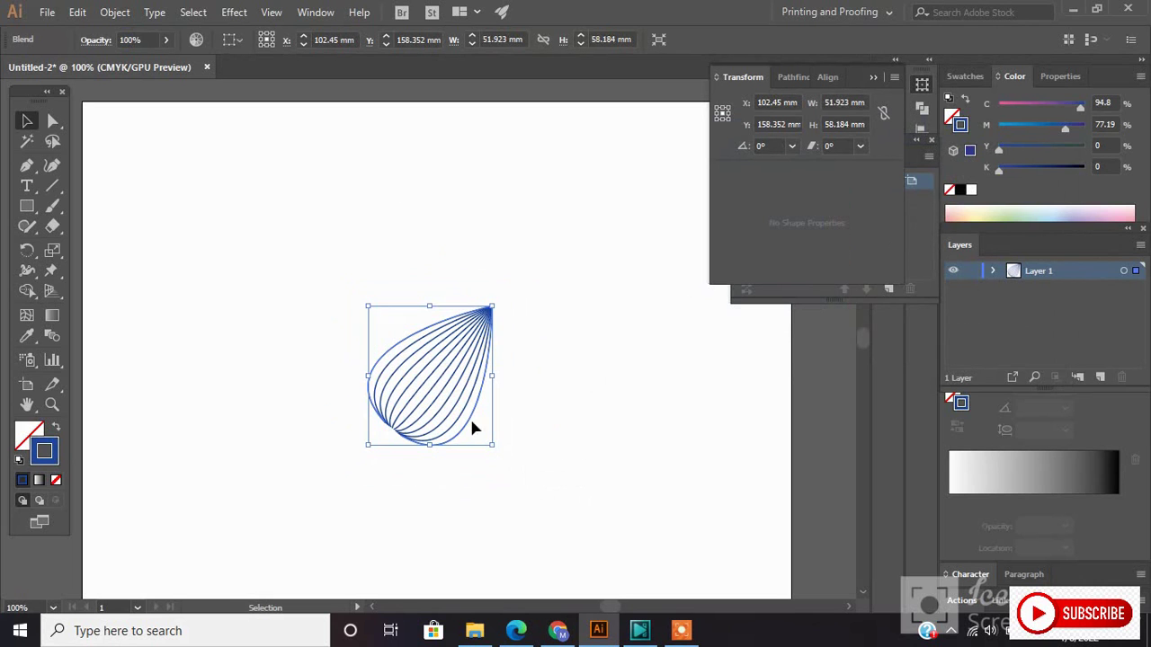
pyautogui.moveTo(463, 337); pyautogui.dragTo(474, 239)
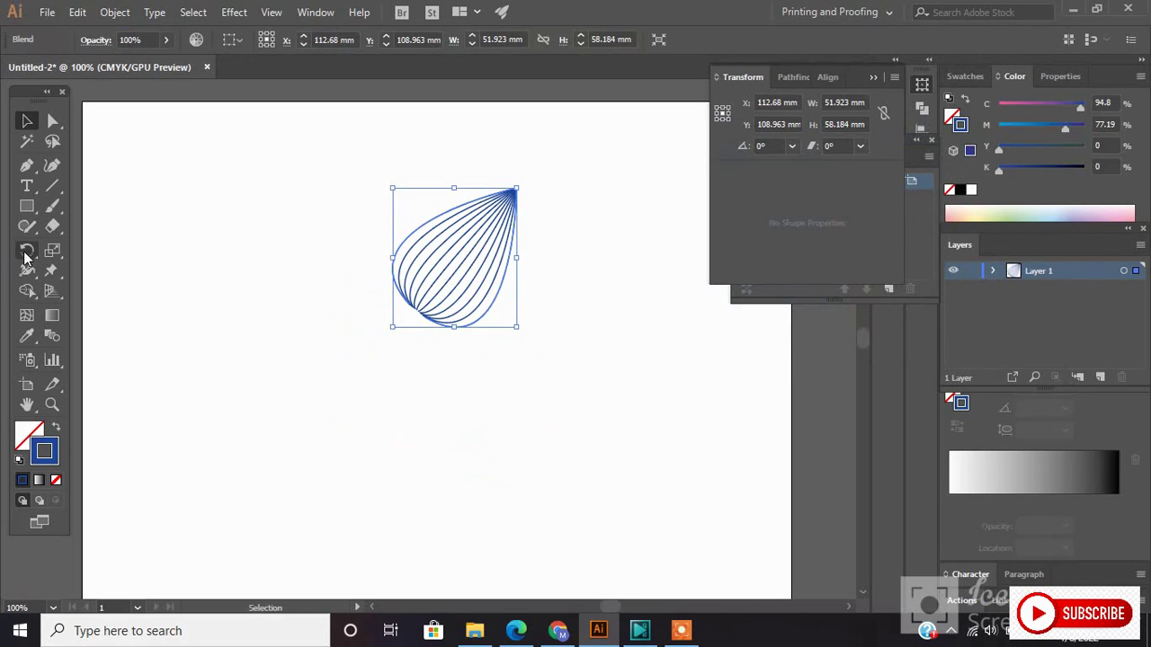
# Step: Rotate-copy the petal 30° around its base and repeat with Ctrl+D to form a mandala
pyautogui.click(27, 249)
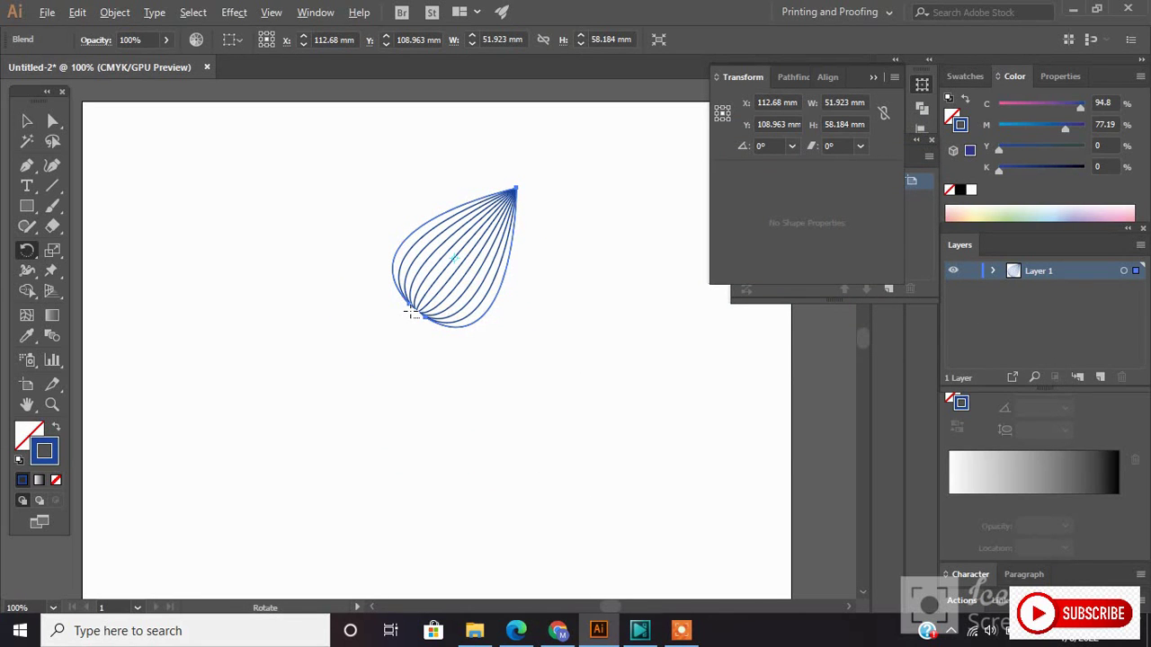
pyautogui.keyDown('alt'); pyautogui.click(411, 313); pyautogui.keyUp('alt')
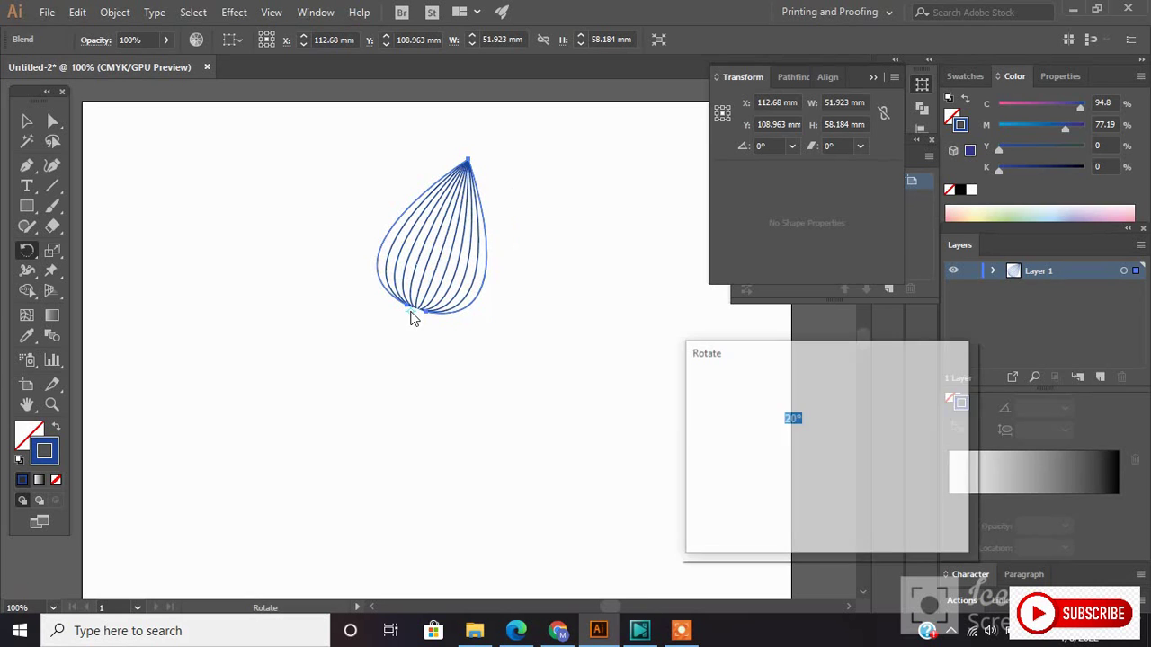
pyautogui.write('30')
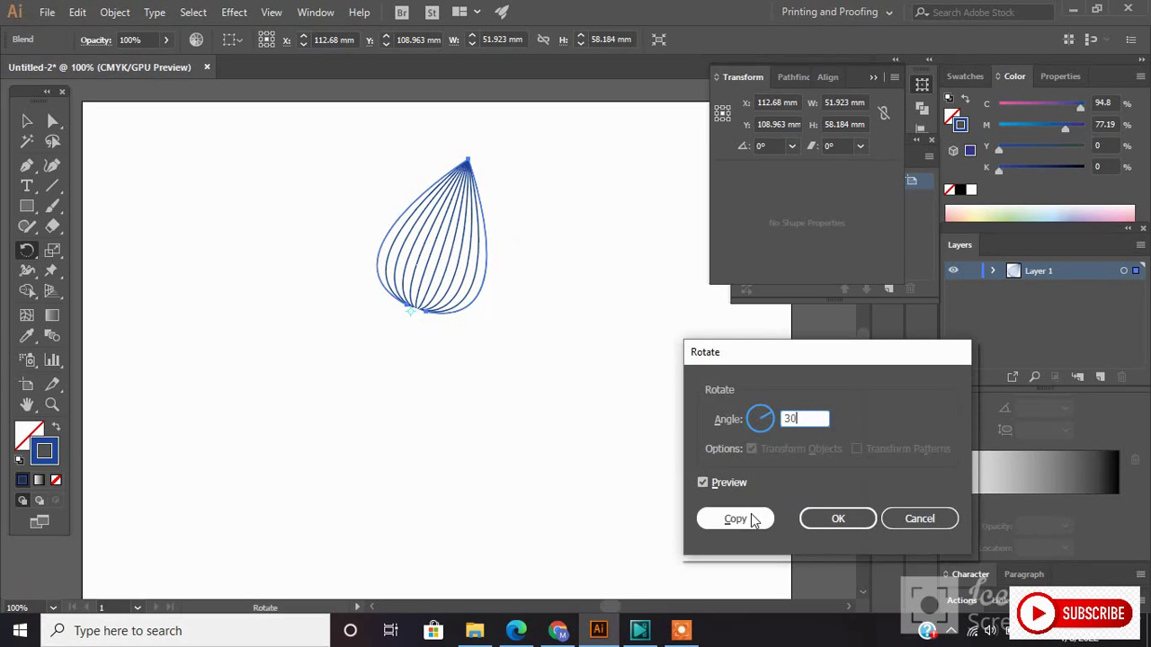
pyautogui.click(754, 521)
pyautogui.hotkey('ctrl', 'd')
pyautogui.hotkey('ctrl', 'd')
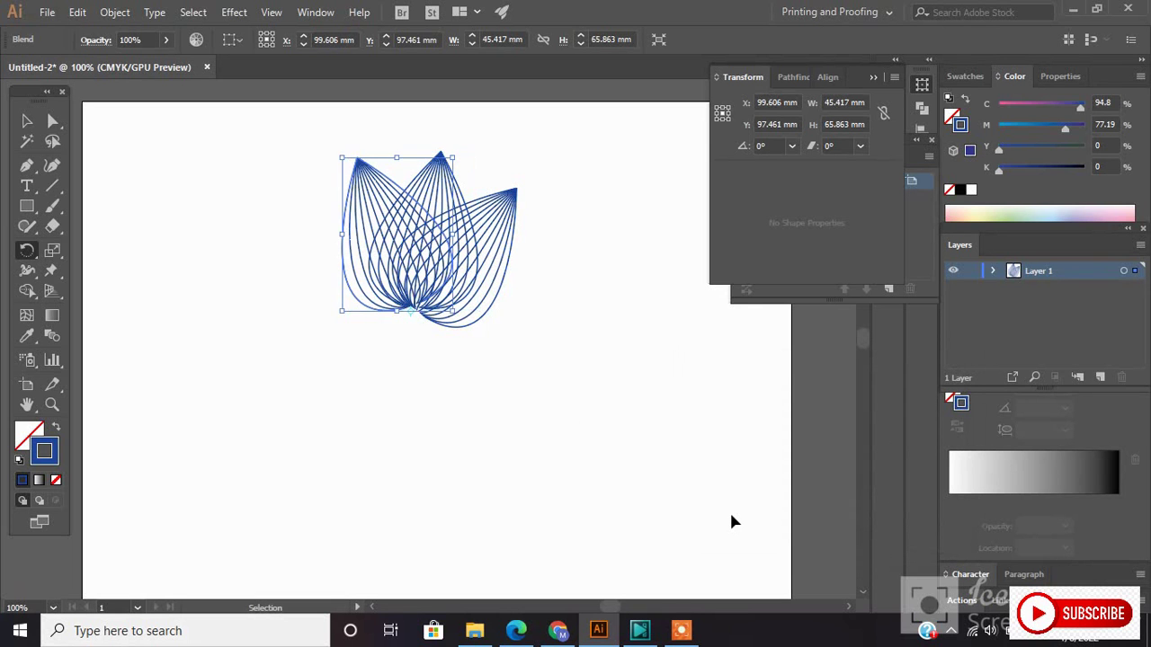
pyautogui.hotkey('ctrl', 'd')
pyautogui.hotkey('ctrl', 'd')
pyautogui.hotkey('ctrl', 'd')
pyautogui.hotkey('ctrl', 'd')
pyautogui.hotkey('ctrl', 'd')
pyautogui.hotkey('ctrl', 'd')
pyautogui.hotkey('ctrl', 'd')
pyautogui.hotkey('ctrl', 'd')
# Step: Zoom to the full artboard, move the mandala left and duplicate a petal copy to the right
pyautogui.click(28, 124)
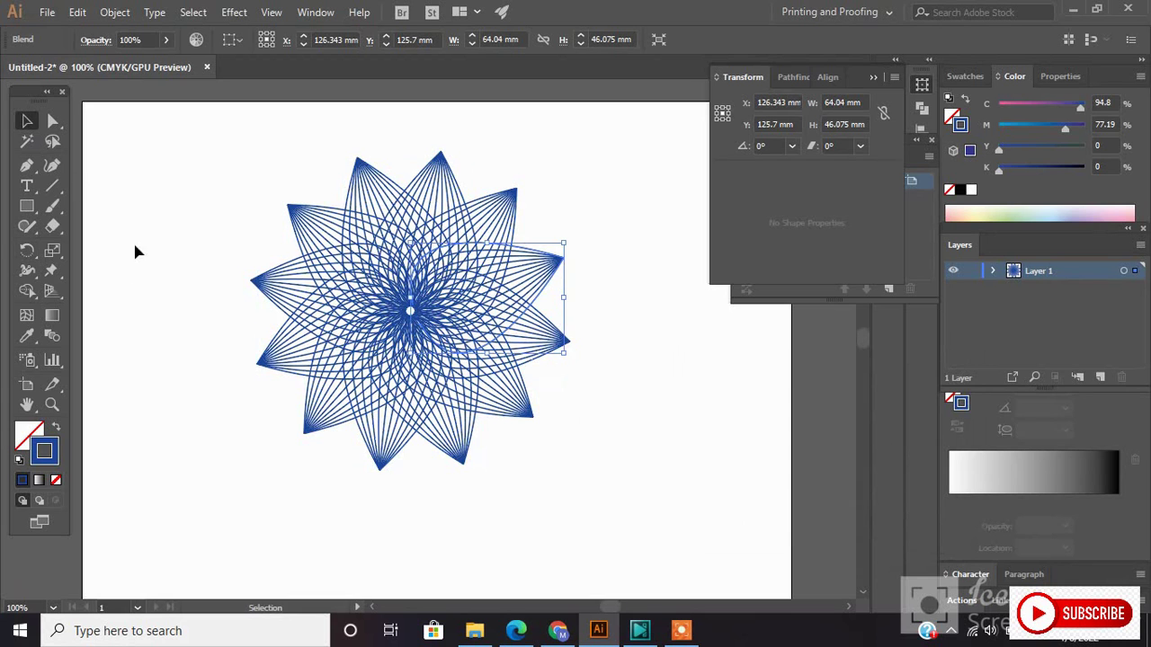
pyautogui.hotkey('ctrl', '0')
pyautogui.hotkey('ctrl', '1')
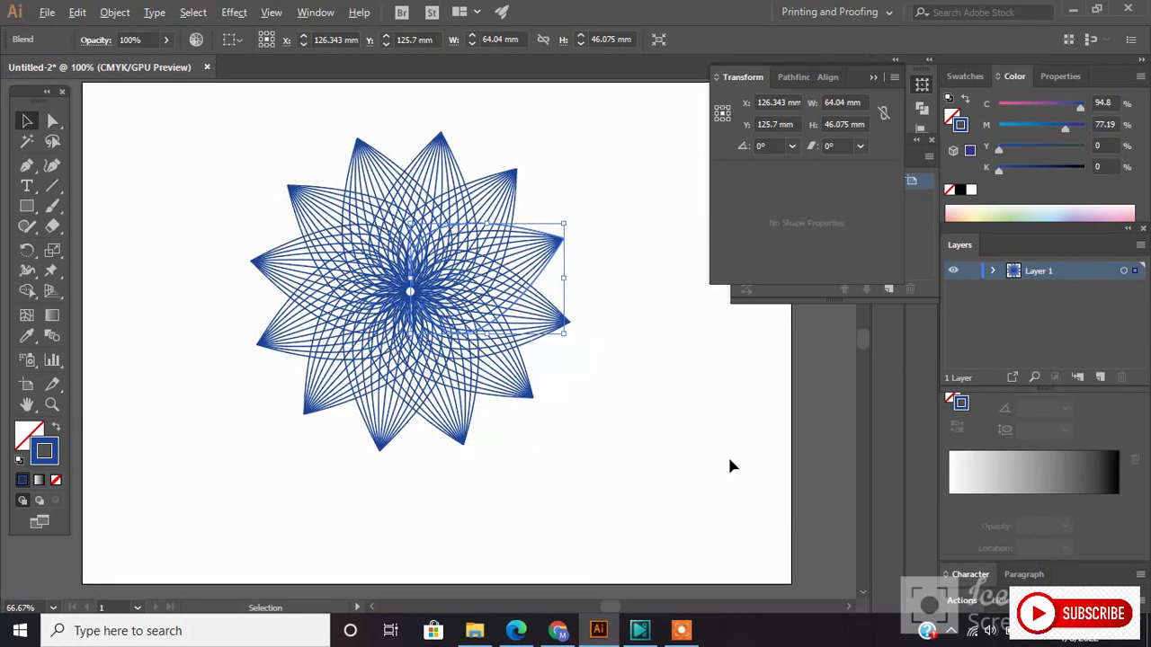
pyautogui.hotkey('ctrl', '0')
pyautogui.click(340, 225)
pyautogui.moveTo(355, 227); pyautogui.dragTo(654, 498)
pyautogui.moveTo(570, 398)
pyautogui.mouseDown()
pyautogui.moveTo(443, 378)
pyautogui.moveTo(463, 376)
pyautogui.mouseUp()
pyautogui.click(664, 432)
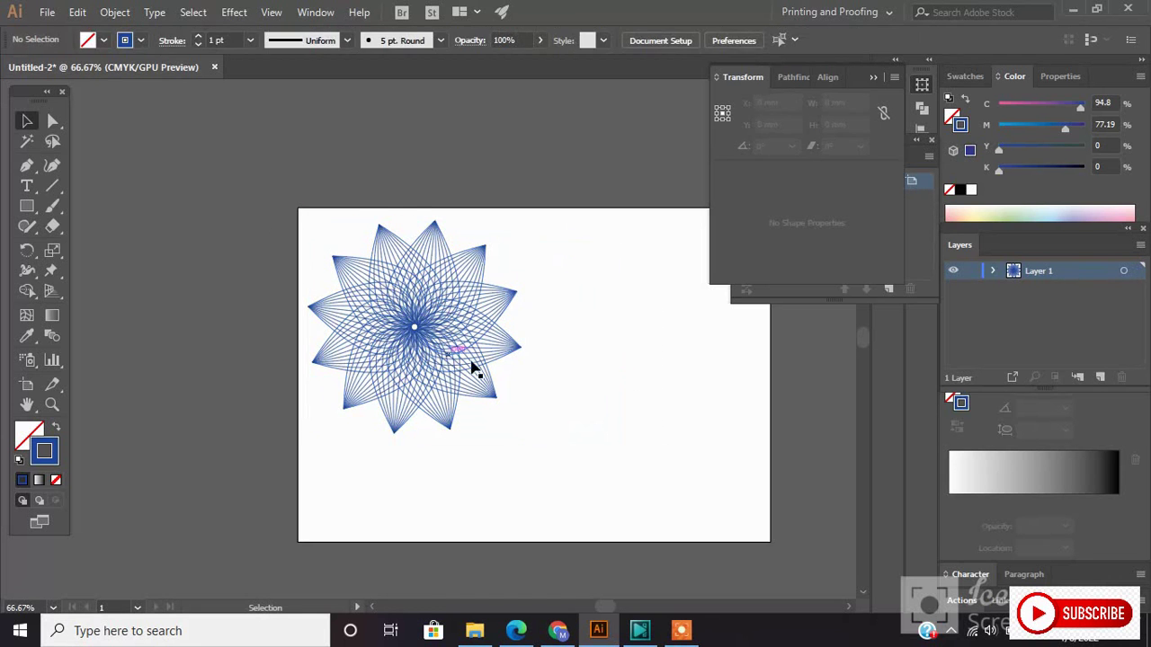
pyautogui.moveTo(409, 313)
pyautogui.mouseDown()
pyautogui.moveTo(629, 336)
pyautogui.moveTo(665, 303)
pyautogui.moveTo(657, 252)
pyautogui.mouseUp()
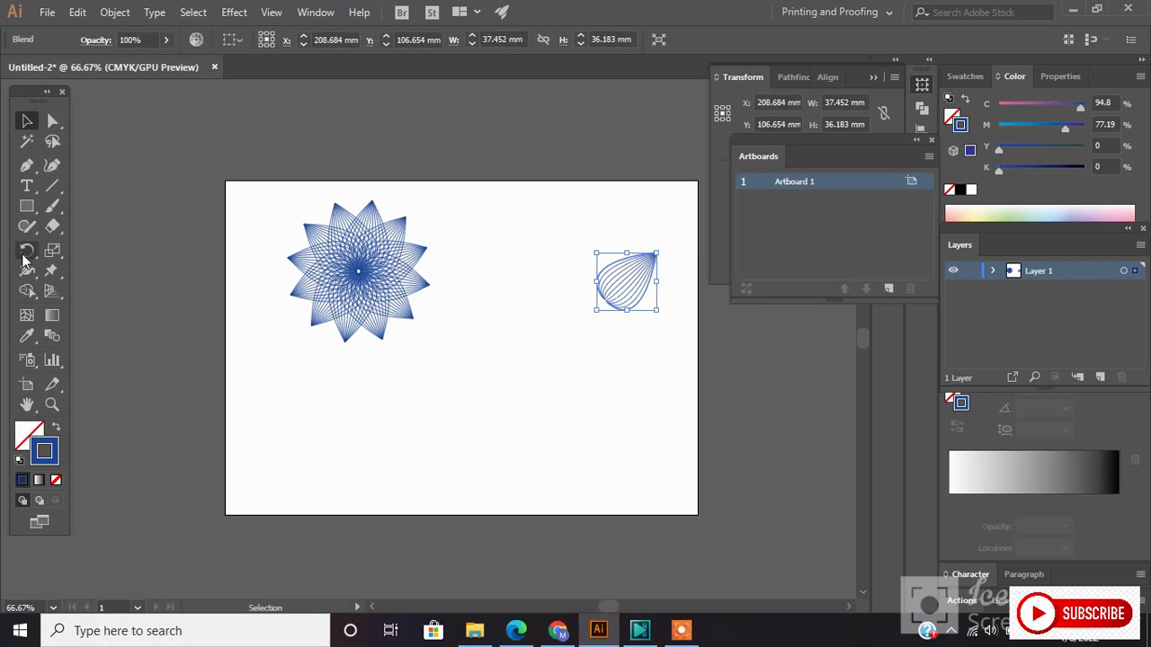
# Step: Rotate-copy the new petal 30° around its base and repeat, fanning it into a lotus bloom
pyautogui.click(27, 250)
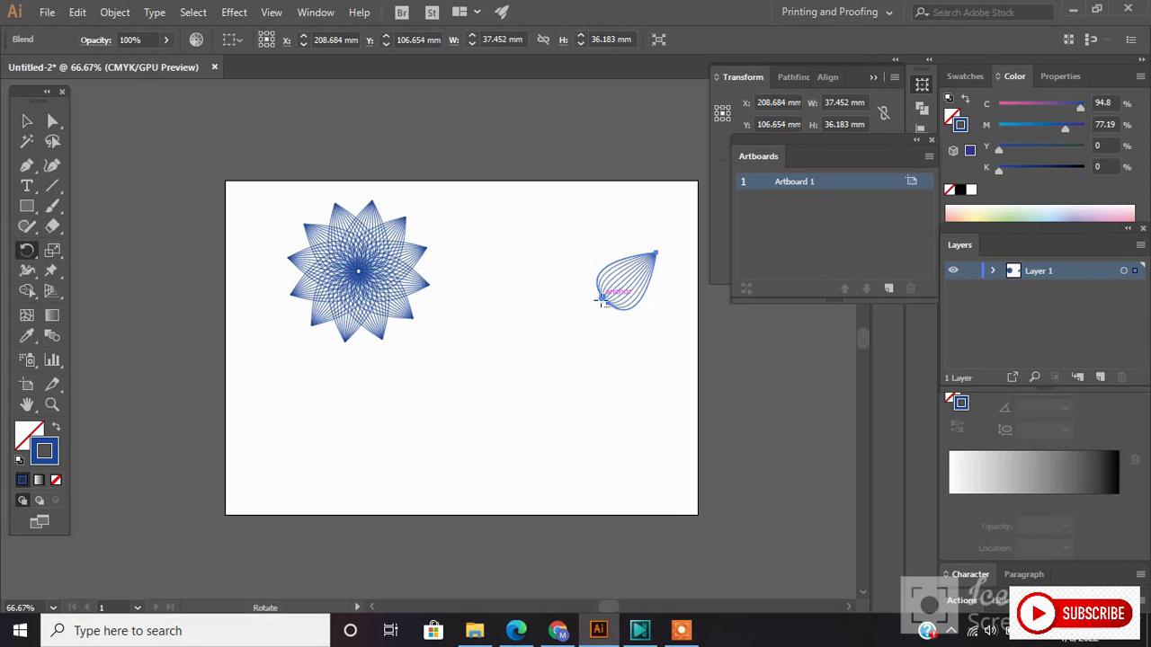
pyautogui.keyDown('alt'); pyautogui.click(603, 302); pyautogui.keyUp('alt')
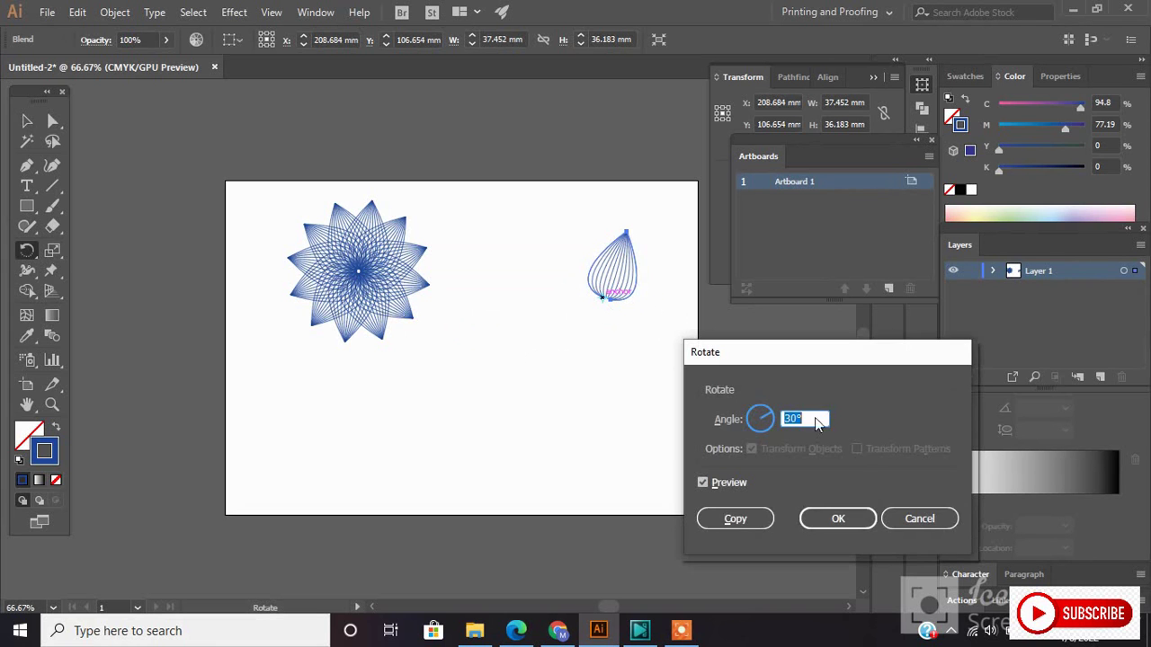
pyautogui.click(757, 528)
pyautogui.hotkey('ctrl', 'd')
pyautogui.hotkey('ctrl', 'd')
pyautogui.hotkey('ctrl', 'd')
pyautogui.hotkey('ctrl', 'd')
pyautogui.hotkey('ctrl', 'd')
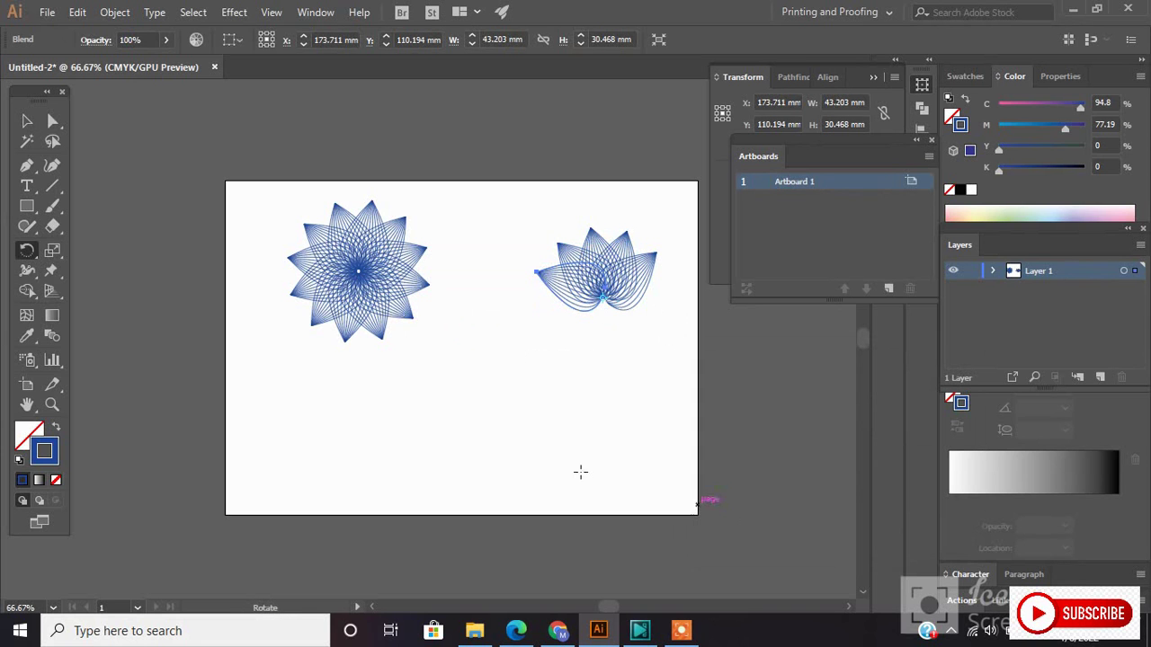
pyautogui.click(25, 120)
pyautogui.click(360, 404)
pyautogui.click(655, 312)
# Step: Group the leaf fan, then group the star flower blend, each as one object
pyautogui.click(108, 14)
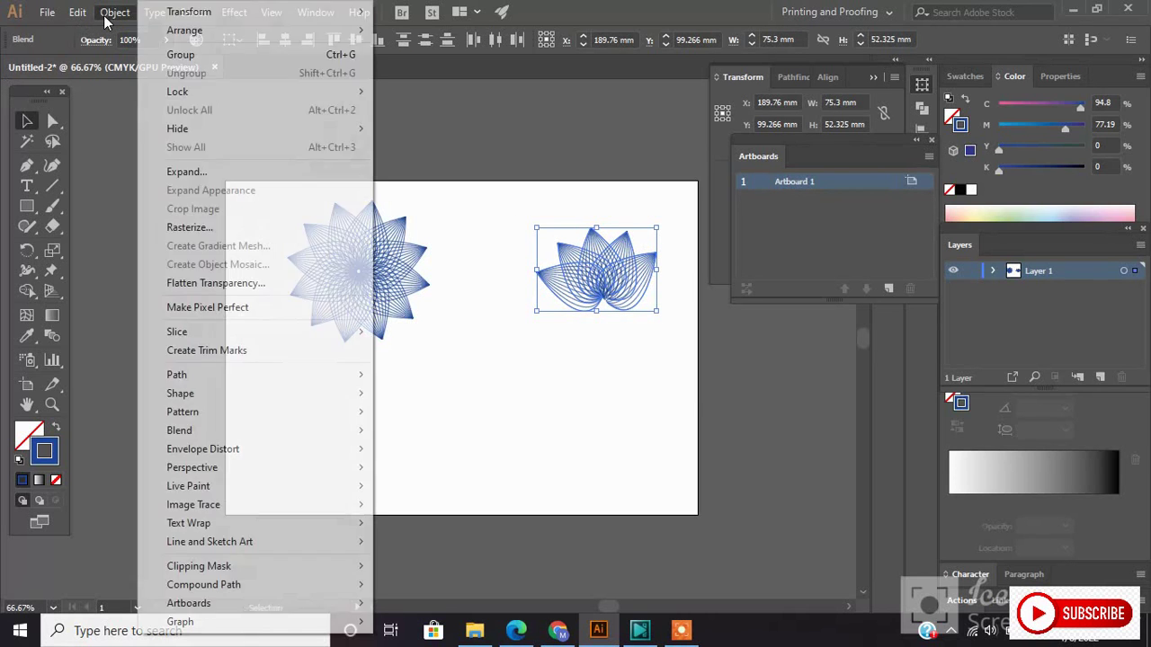
pyautogui.click(201, 55)
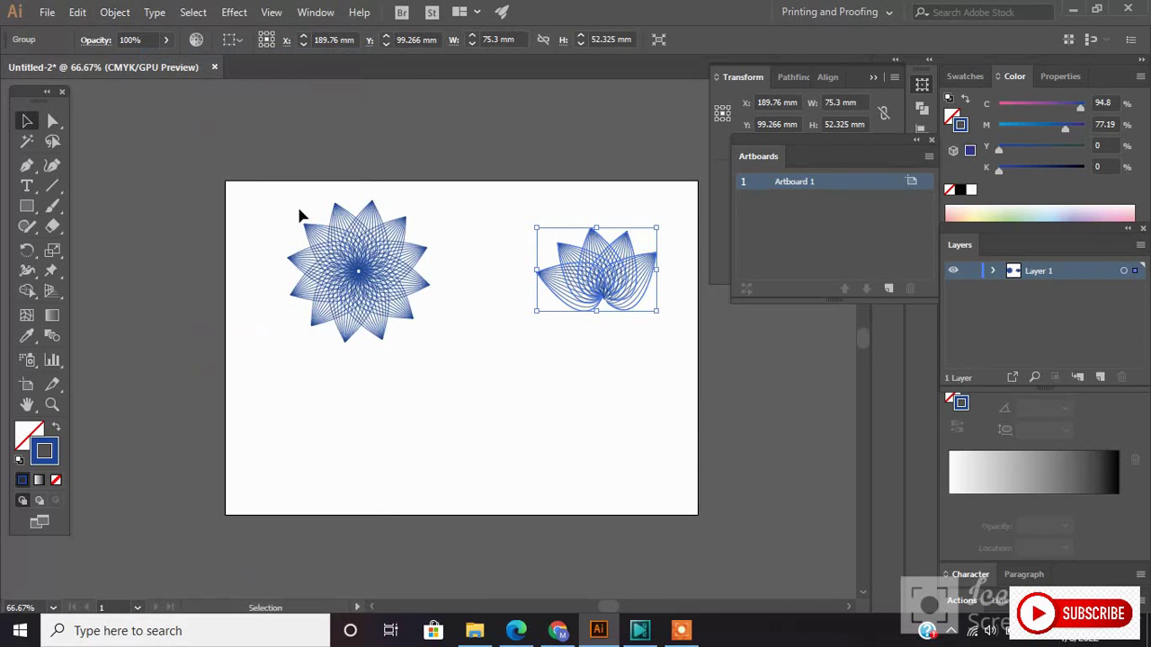
pyautogui.moveTo(334, 254); pyautogui.dragTo(423, 365)
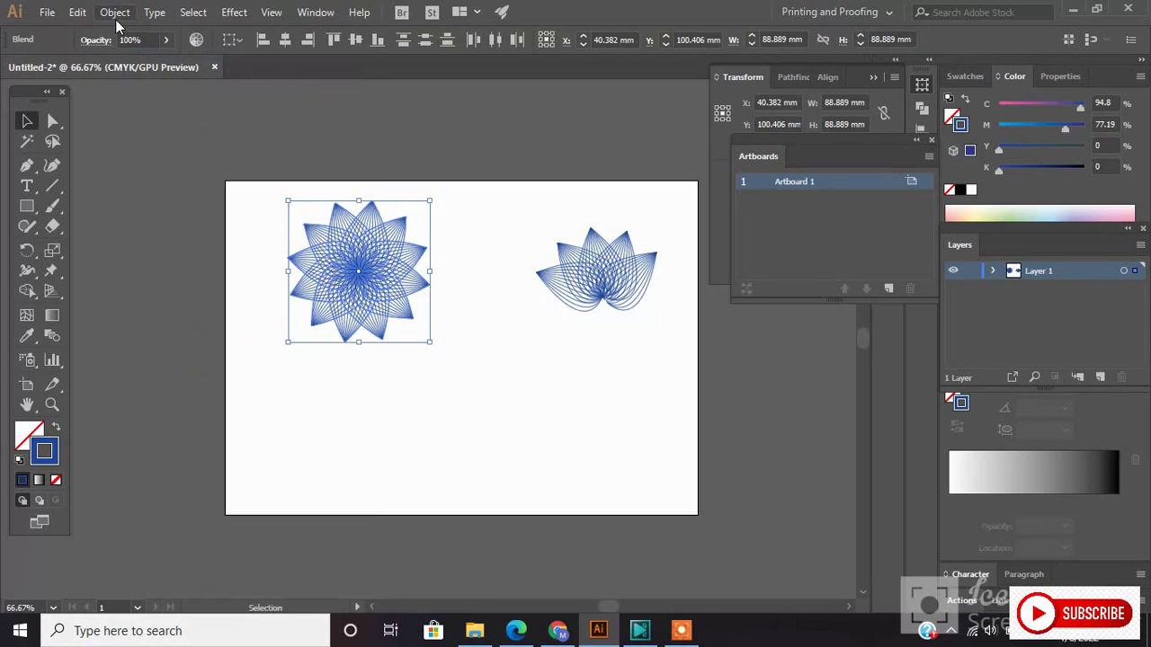
pyautogui.click(115, 13)
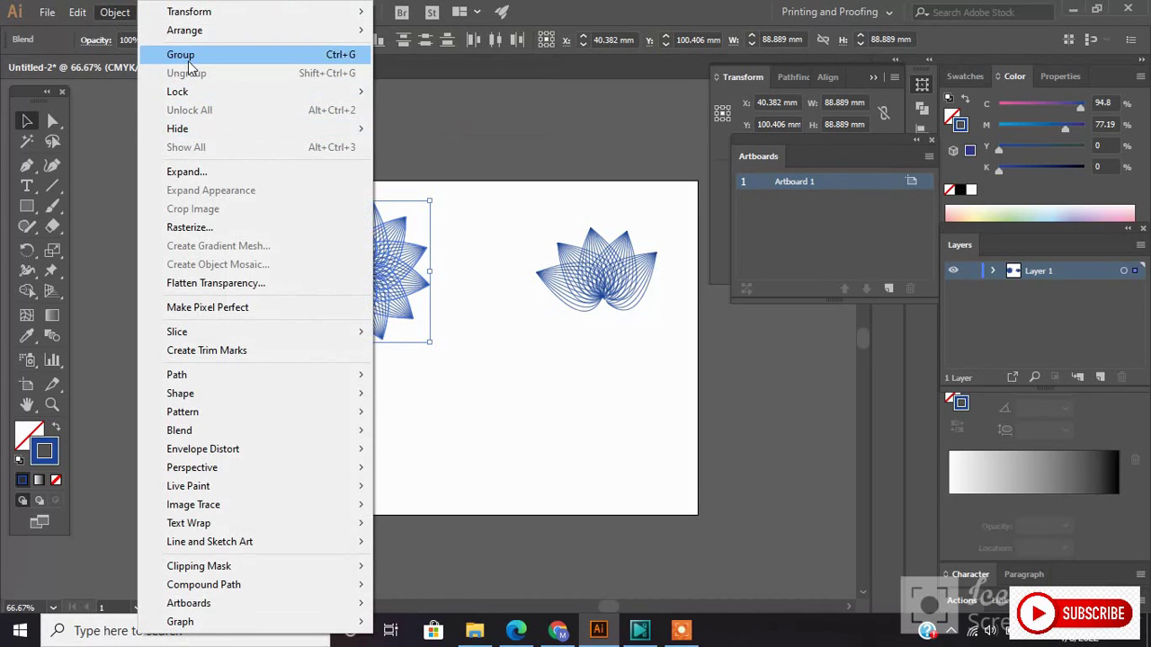
pyautogui.click(185, 54)
pyautogui.click(592, 290)
pyautogui.click(548, 416)
# Step: Draw a curved Pen stem rising from the artboard's lower left
pyautogui.click(26, 166)
pyautogui.click(277, 494)
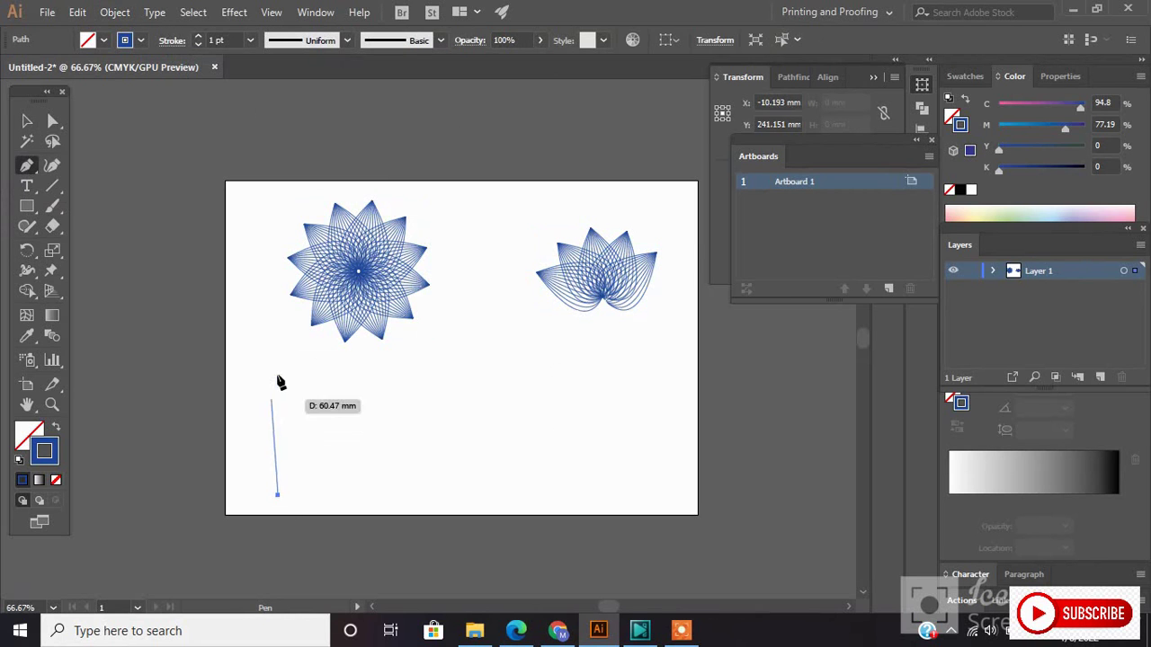
pyautogui.moveTo(330, 323); pyautogui.dragTo(412, 312)
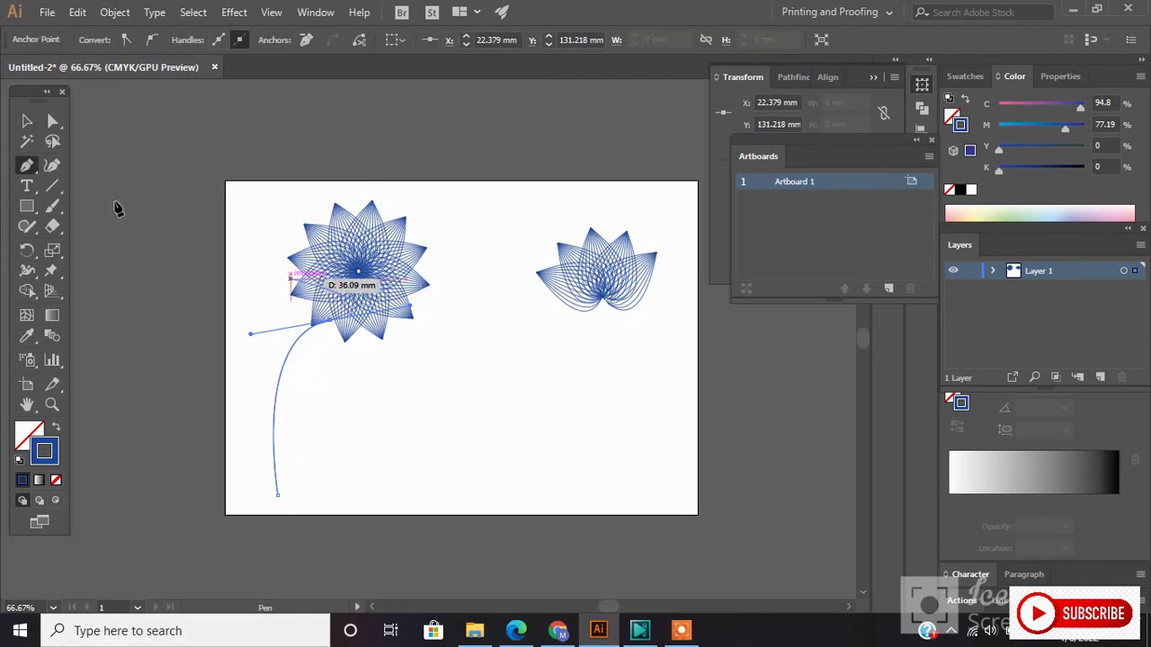
pyautogui.click(26, 120)
pyautogui.click(452, 415)
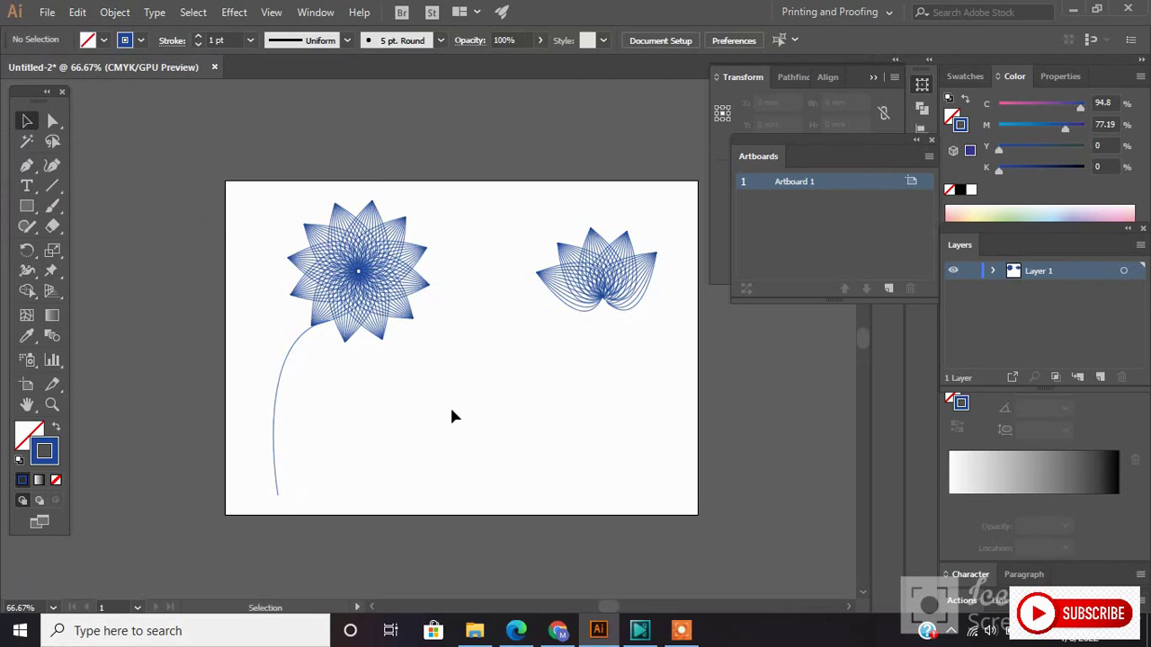
# Step: Move the star flower group onto the top of the stem
pyautogui.moveTo(360, 289)
pyautogui.mouseDown()
pyautogui.moveTo(336, 301)
pyautogui.moveTo(369, 276)
pyautogui.mouseUp()
pyautogui.click(432, 488)
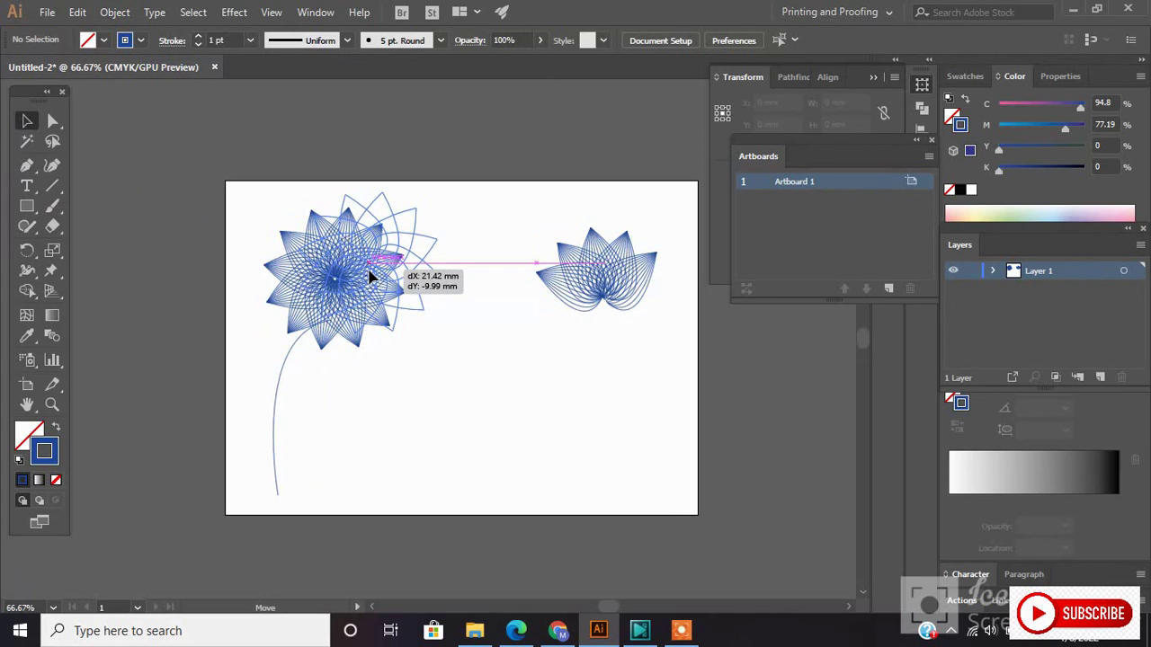
pyautogui.moveTo(370, 276); pyautogui.dragTo(374, 320)
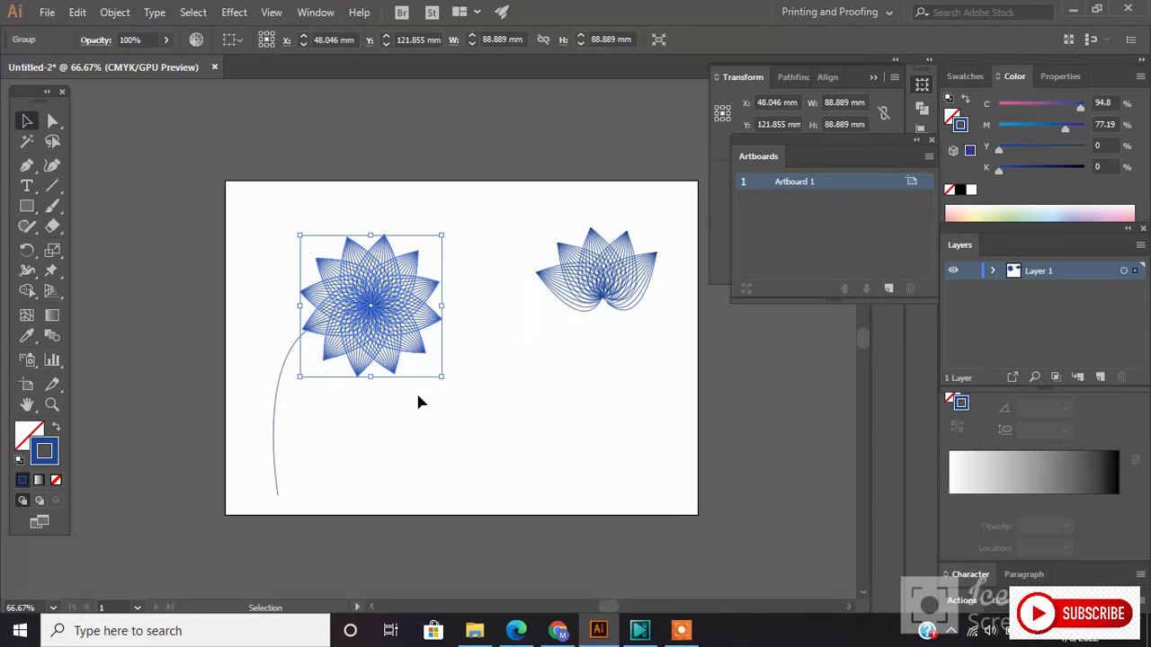
pyautogui.click(543, 384)
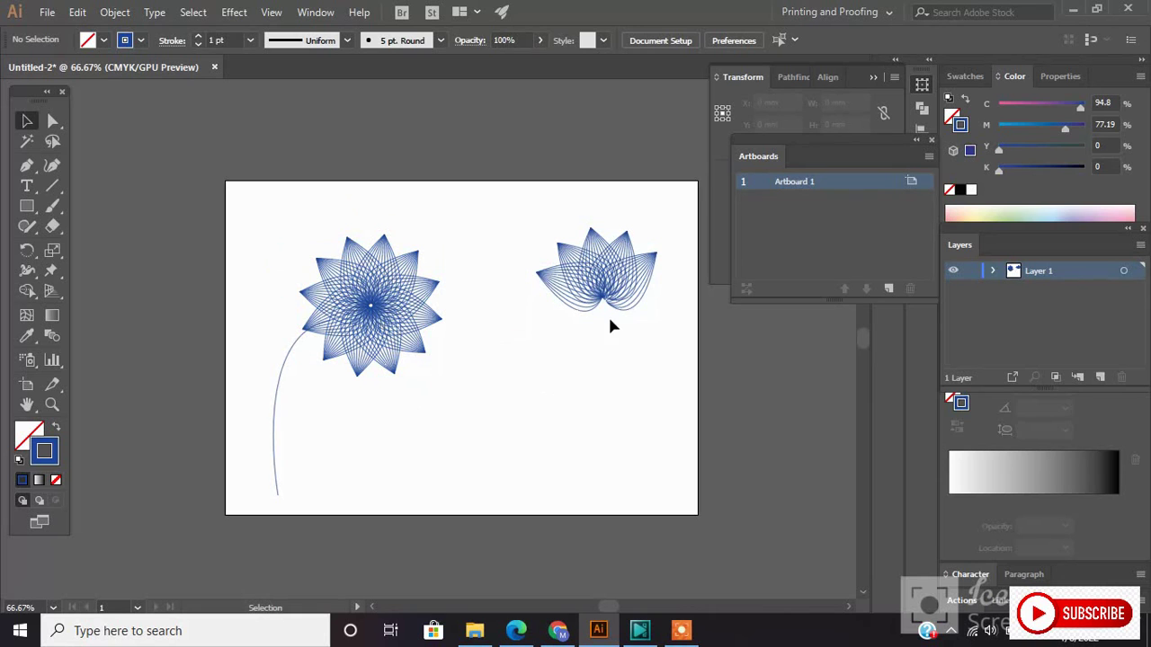
# Step: Draw a curved side branch out to the right from the main stem
pyautogui.click(27, 166)
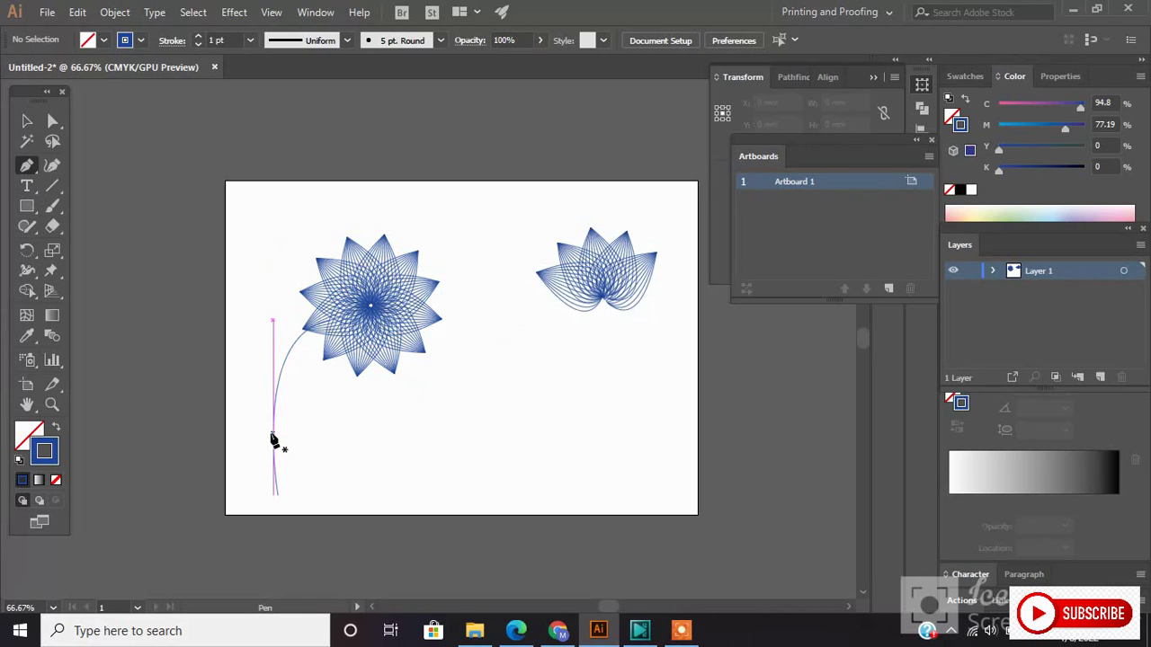
pyautogui.click(273, 433)
pyautogui.moveTo(385, 429)
pyautogui.mouseDown()
pyautogui.moveTo(435, 396)
pyautogui.moveTo(448, 462)
pyautogui.mouseUp()
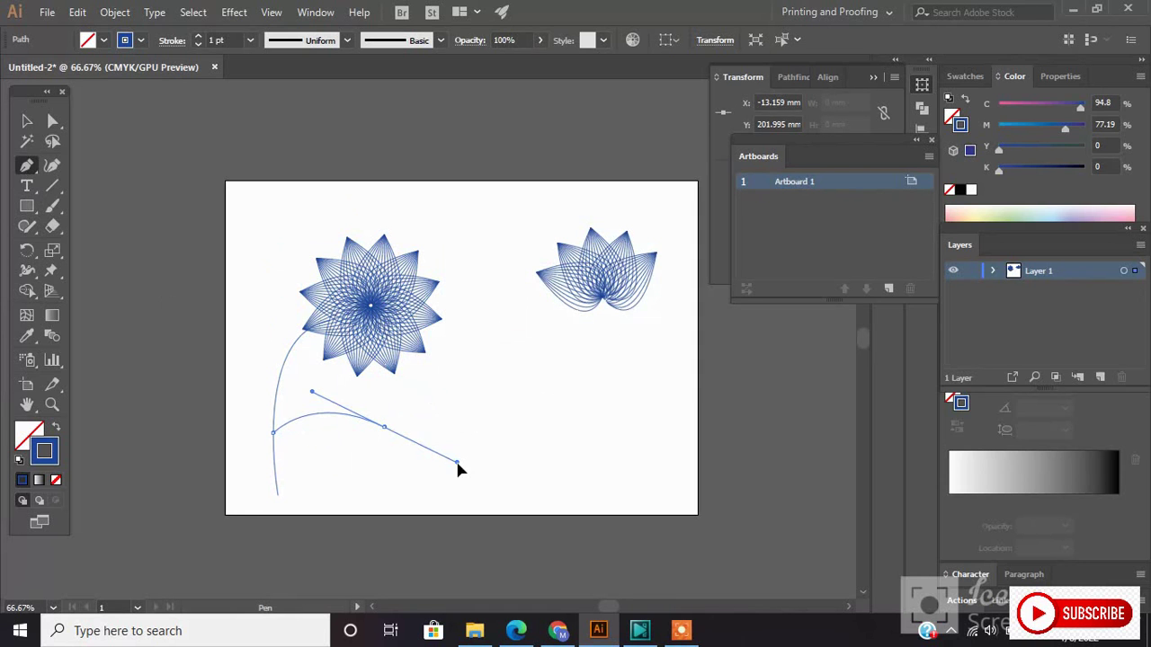
pyautogui.press('Escape')
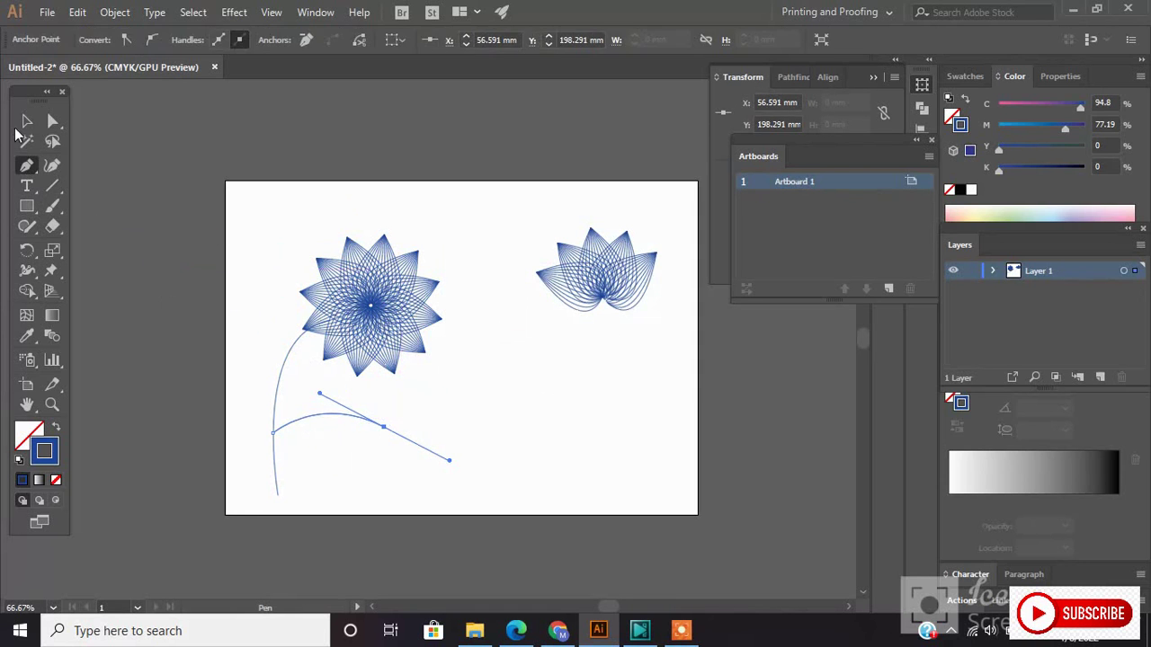
pyautogui.press('v')
# Step: Tilt and place the lotus bloom on the branch tip, then shift all artwork right
pyautogui.moveTo(580, 277)
pyautogui.mouseDown()
pyautogui.moveTo(438, 426)
pyautogui.moveTo(421, 429)
pyautogui.mouseUp()
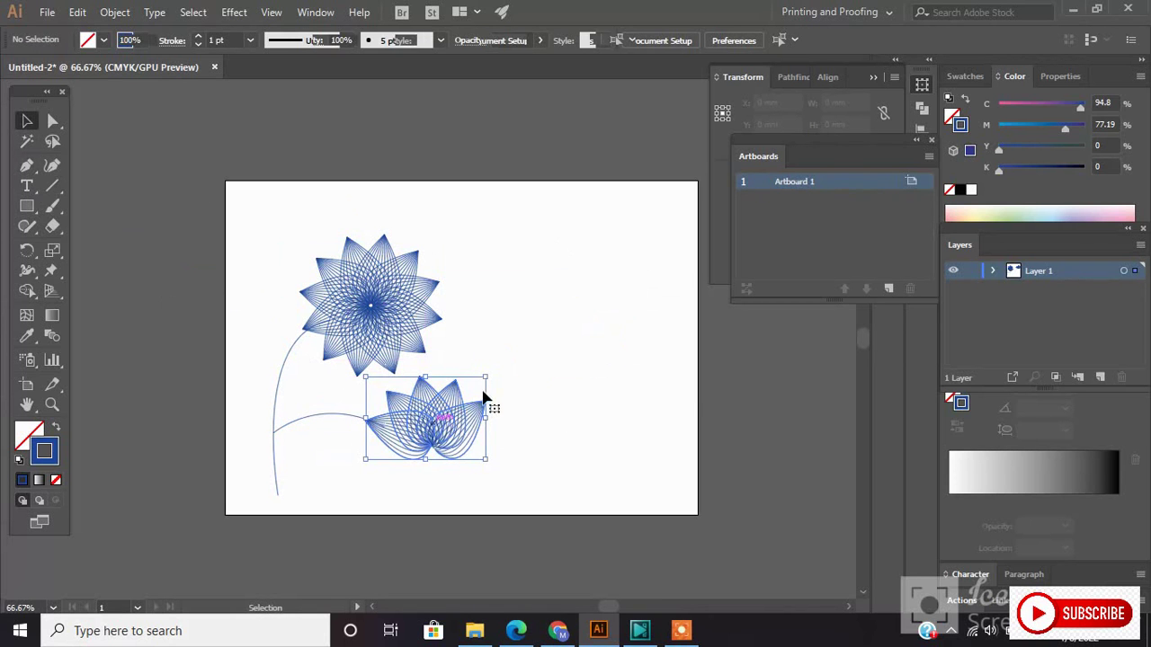
pyautogui.moveTo(491, 376)
pyautogui.mouseDown()
pyautogui.moveTo(502, 388)
pyautogui.moveTo(417, 513)
pyautogui.mouseUp()
pyautogui.click(546, 405)
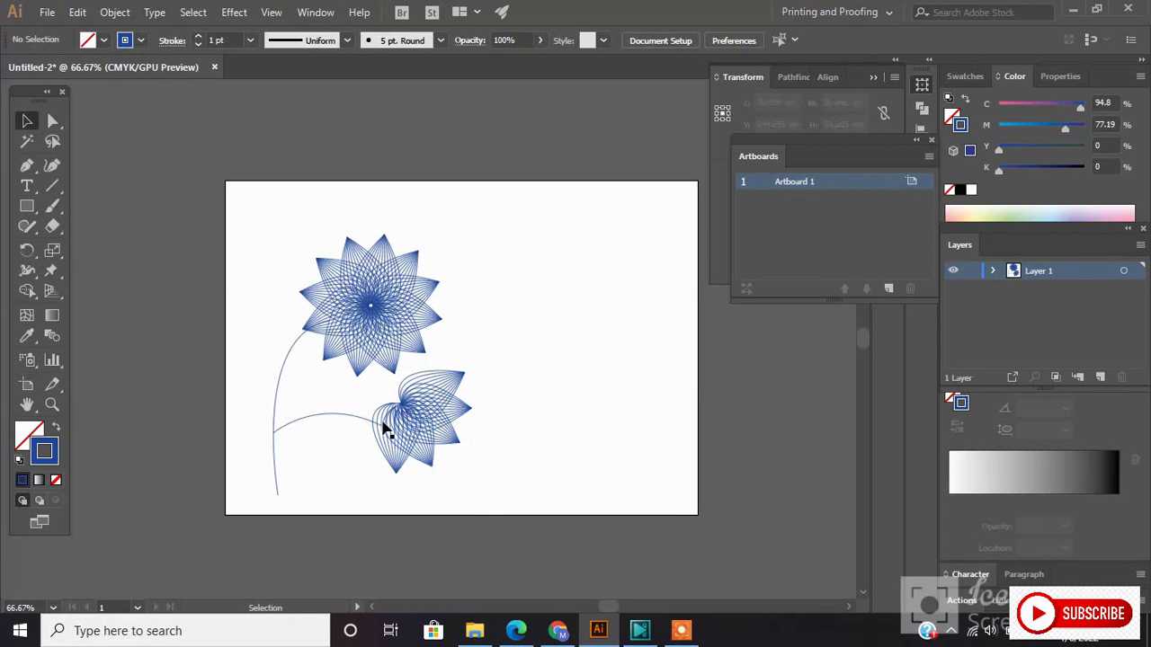
pyautogui.moveTo(414, 433); pyautogui.dragTo(397, 460)
pyautogui.click(514, 362)
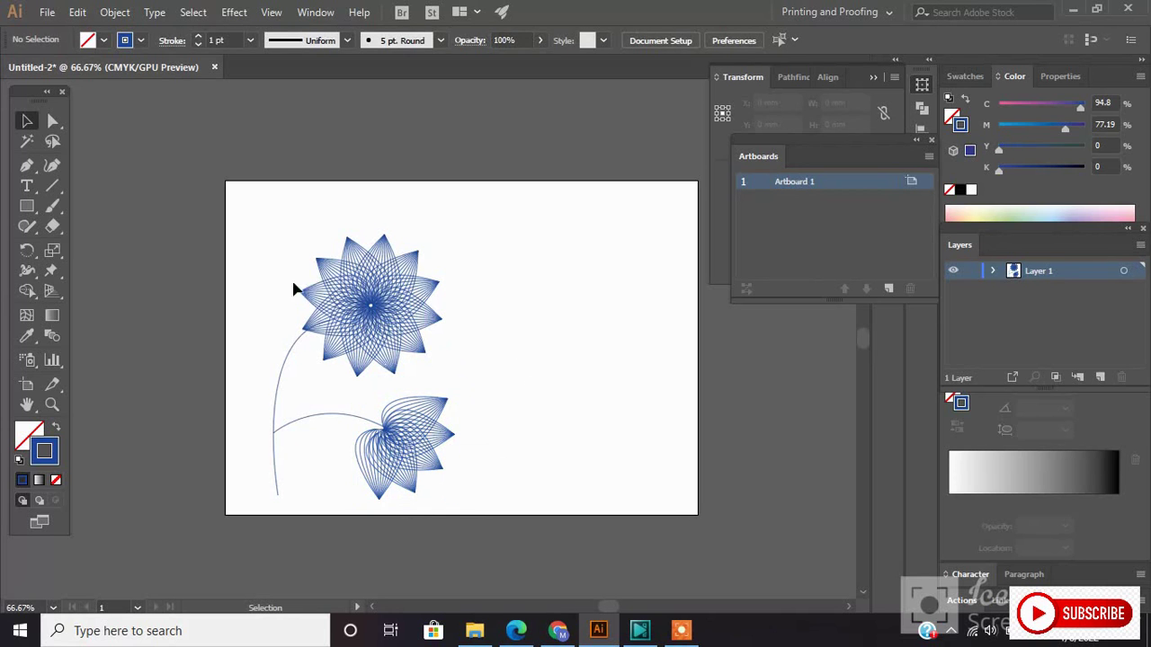
pyautogui.moveTo(404, 470); pyautogui.dragTo(559, 421)
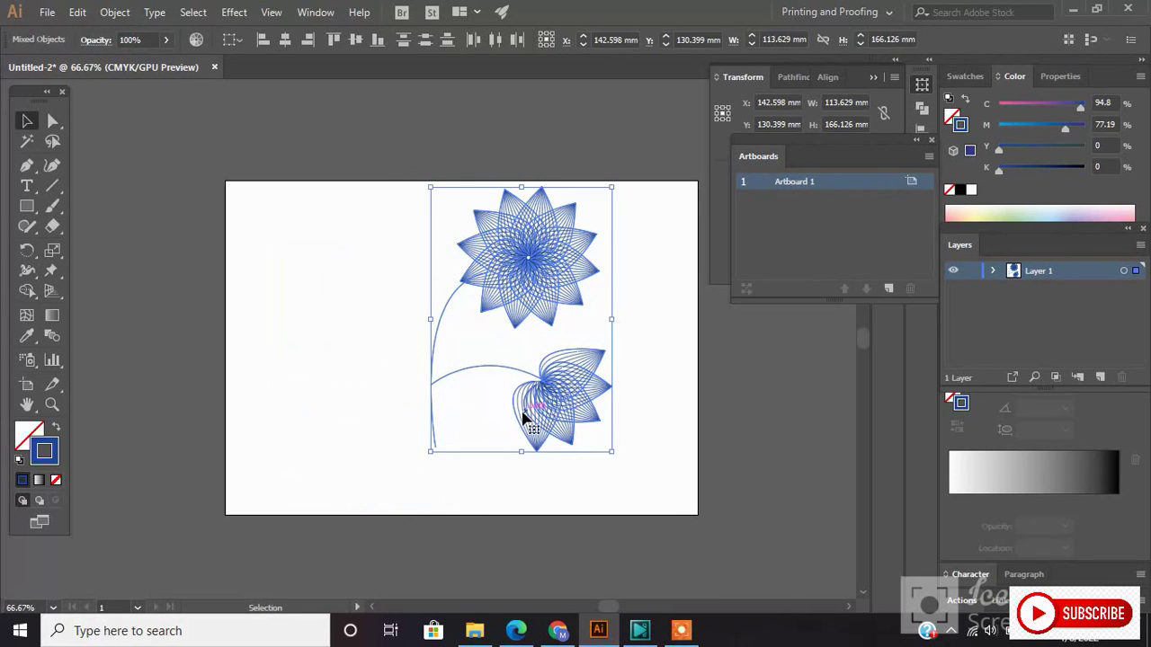
# Step: Draw a bare curved branch up and left from the main stem, then select the lower branch
pyautogui.click(328, 319)
pyautogui.click(27, 165)
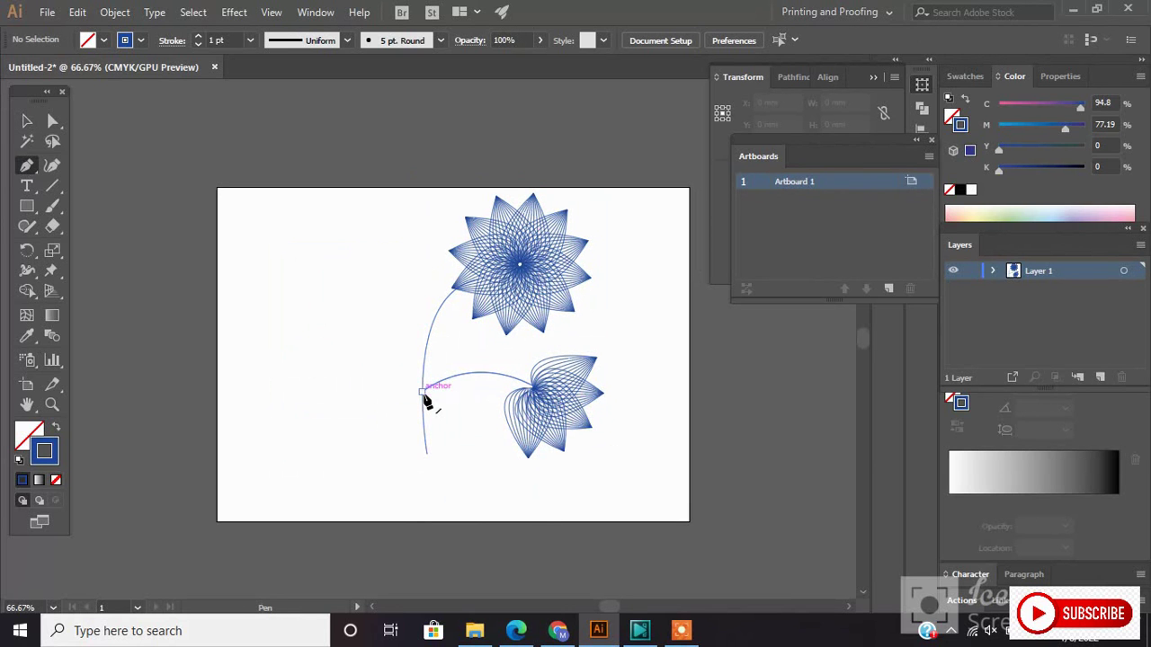
pyautogui.moveTo(422, 390); pyautogui.dragTo(415, 350)
pyautogui.moveTo(386, 297); pyautogui.dragTo(337, 290)
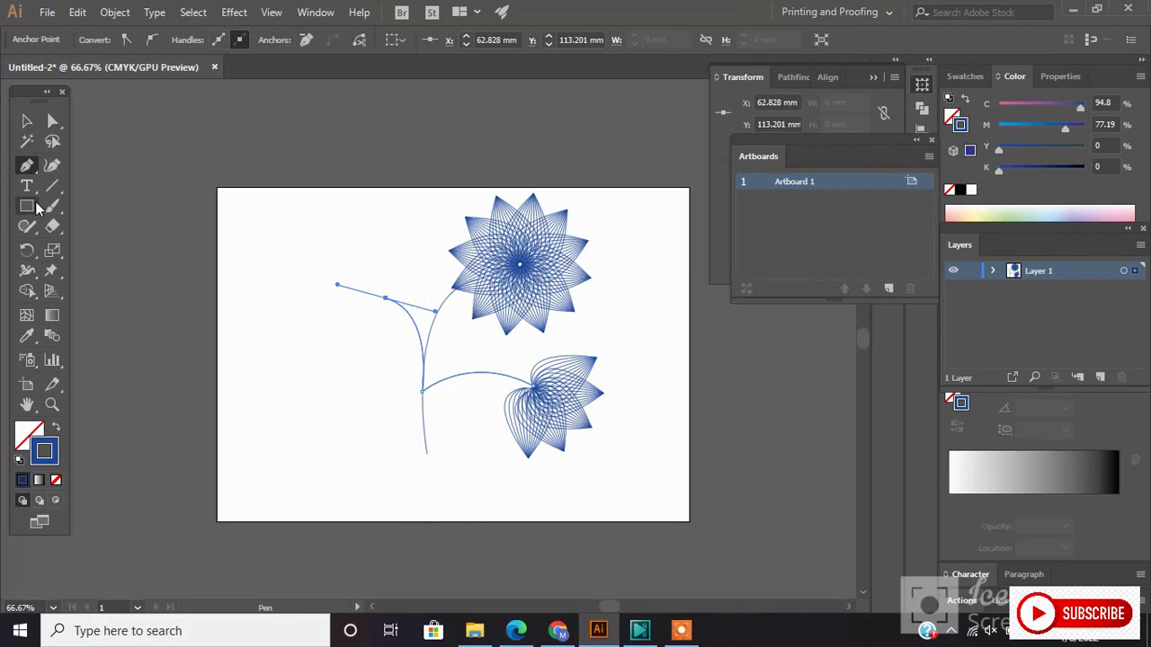
pyautogui.click(27, 123)
pyautogui.click(223, 406)
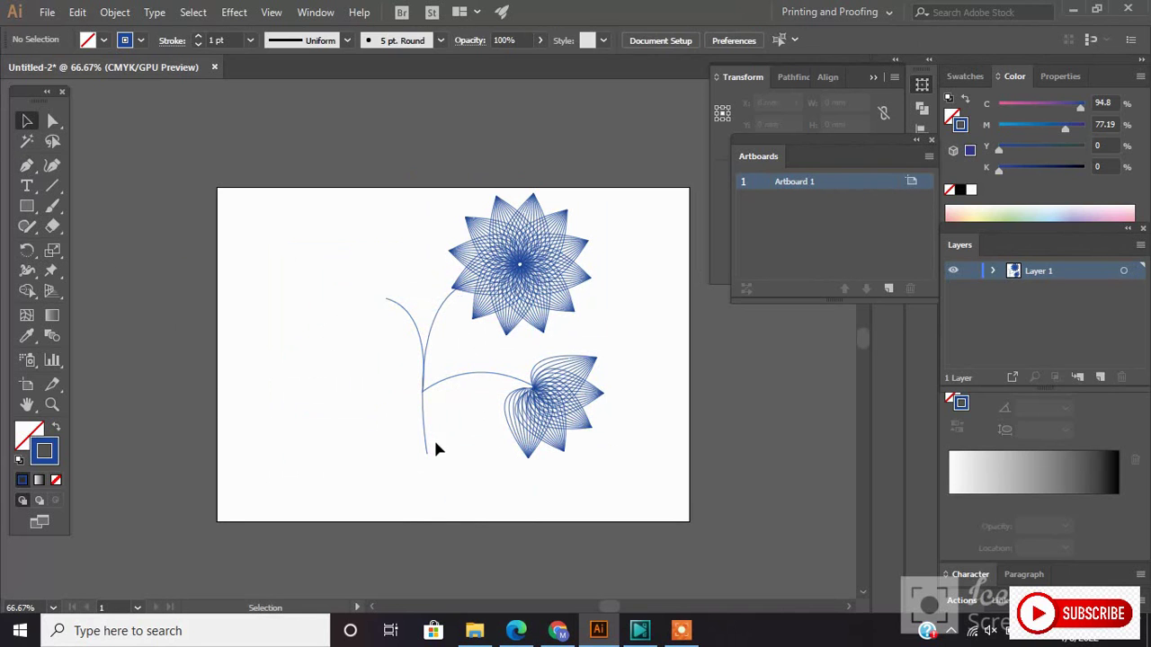
pyautogui.click(566, 432)
# Step: Alt-drag a copy of the branch-and-bloom group to the lower left and ungroup it
pyautogui.rightClick(567, 431)
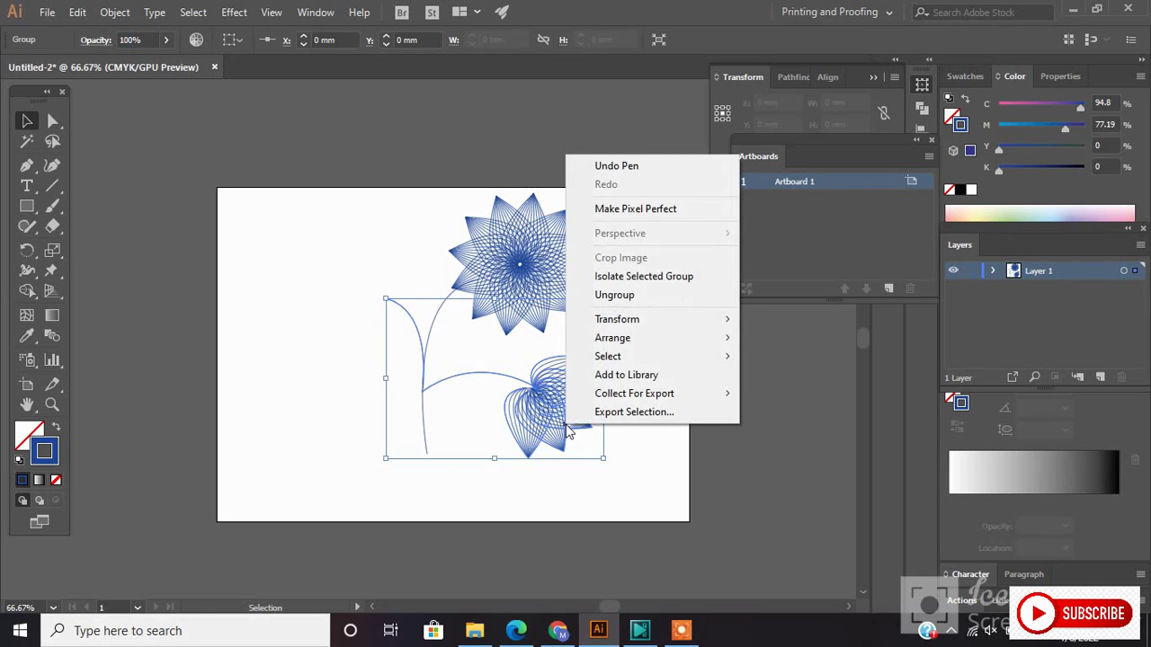
pyautogui.click(647, 498)
pyautogui.moveTo(567, 422)
pyautogui.mouseDown()
pyautogui.moveTo(540, 474)
pyautogui.moveTo(449, 455)
pyautogui.mouseUp()
pyautogui.rightClick(431, 444)
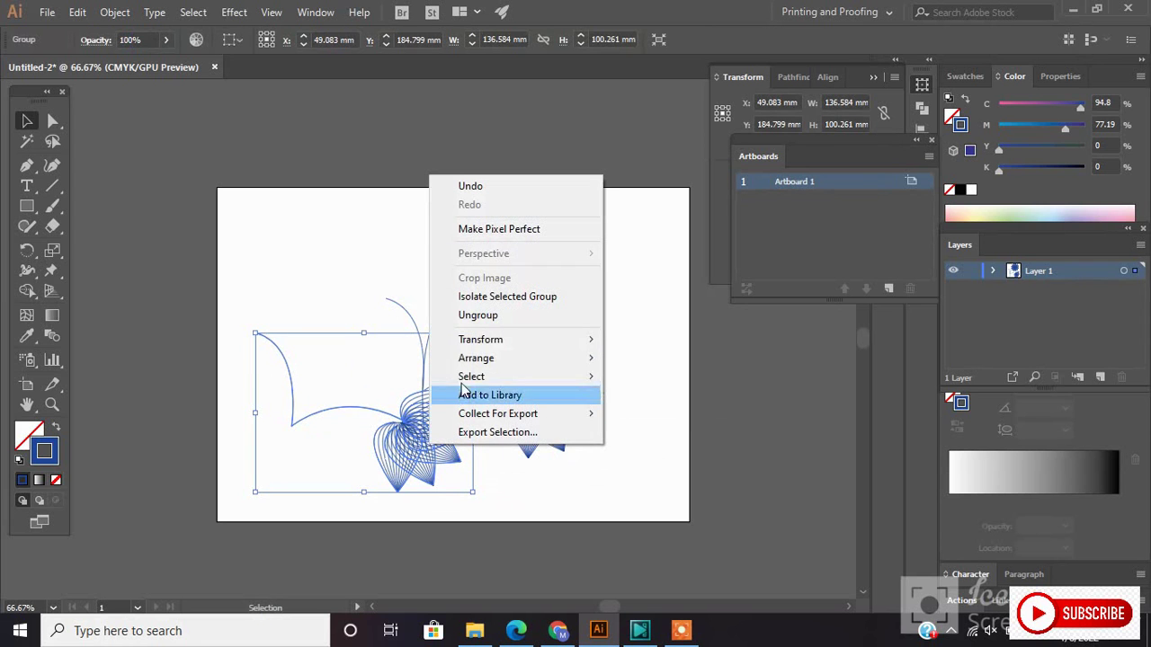
pyautogui.click(478, 316)
pyautogui.click(279, 410)
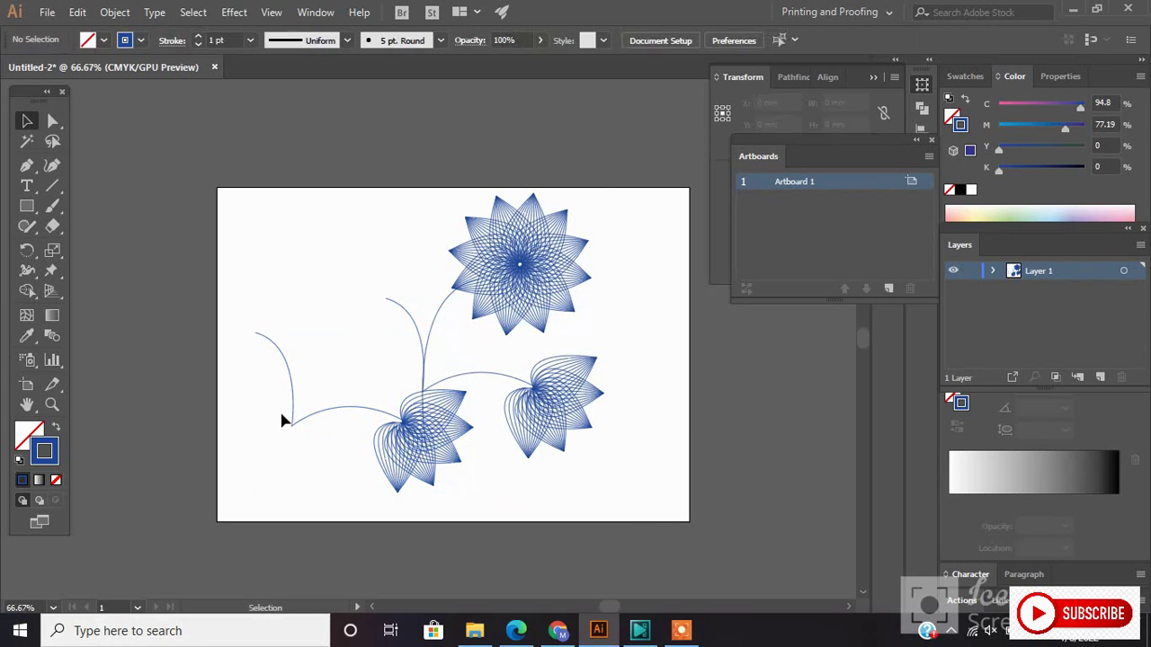
# Step: Move and rotate the copied bloom to face up-left at the upper-left branch tip
pyautogui.click(296, 423)
pyautogui.click(303, 419)
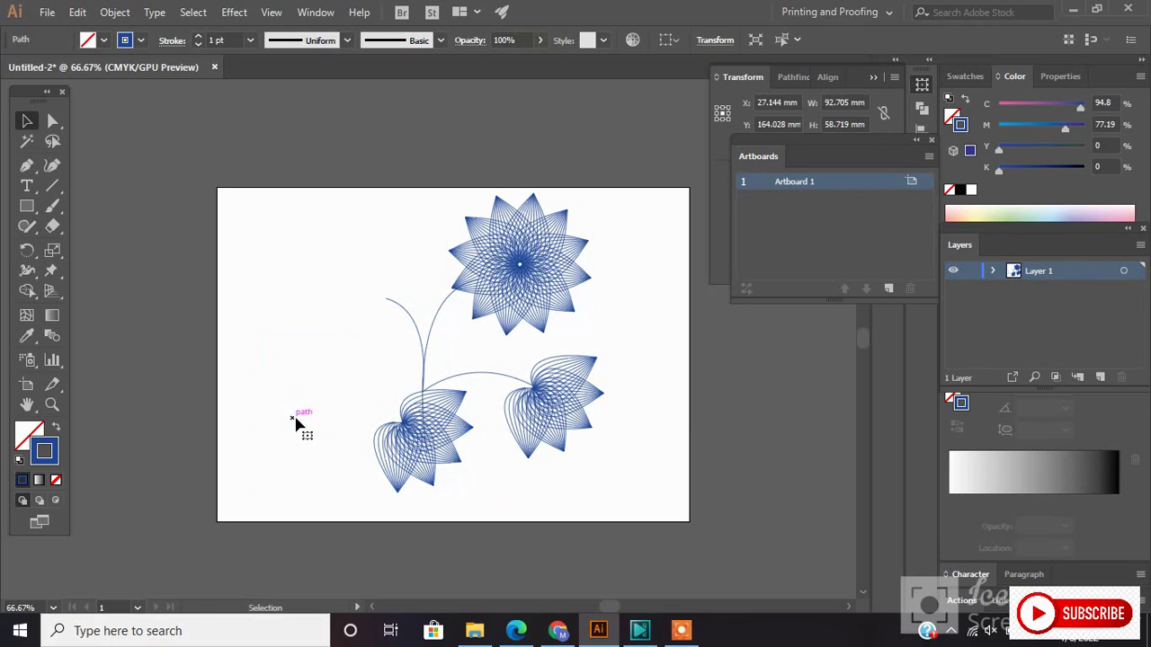
pyautogui.moveTo(404, 472); pyautogui.dragTo(291, 338)
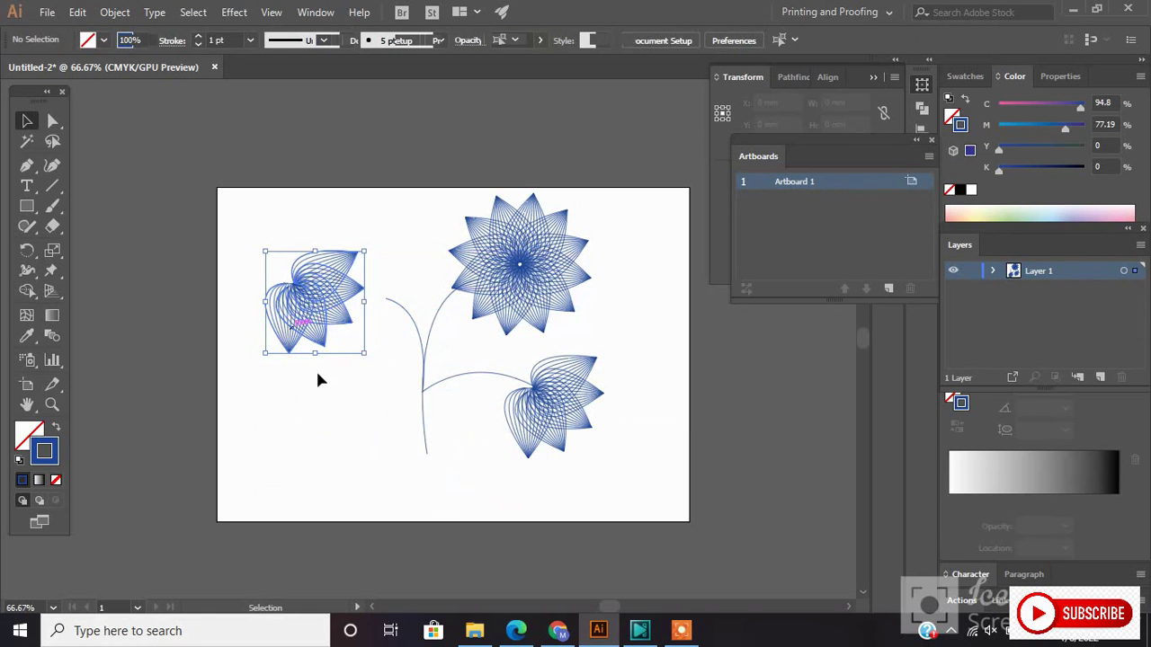
pyautogui.moveTo(363, 359)
pyautogui.mouseDown()
pyautogui.moveTo(311, 225)
pyautogui.moveTo(286, 239)
pyautogui.mouseUp()
pyautogui.moveTo(324, 317)
pyautogui.mouseDown()
pyautogui.moveTo(380, 286)
pyautogui.moveTo(365, 290)
pyautogui.mouseUp()
pyautogui.click(363, 428)
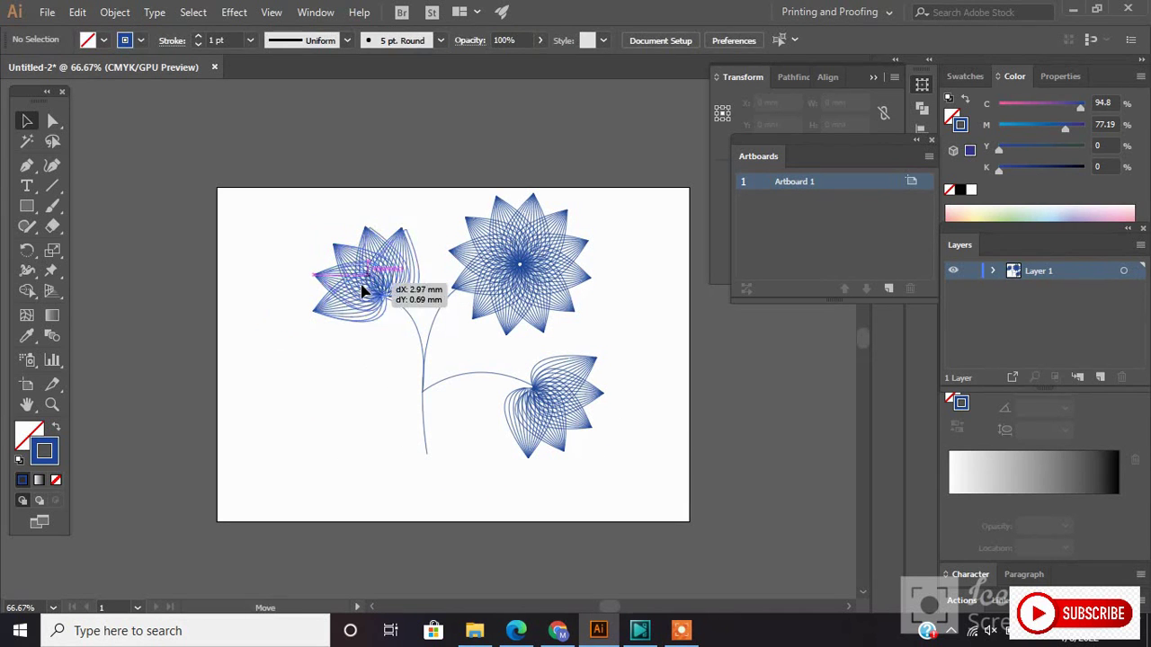
pyautogui.click(318, 416)
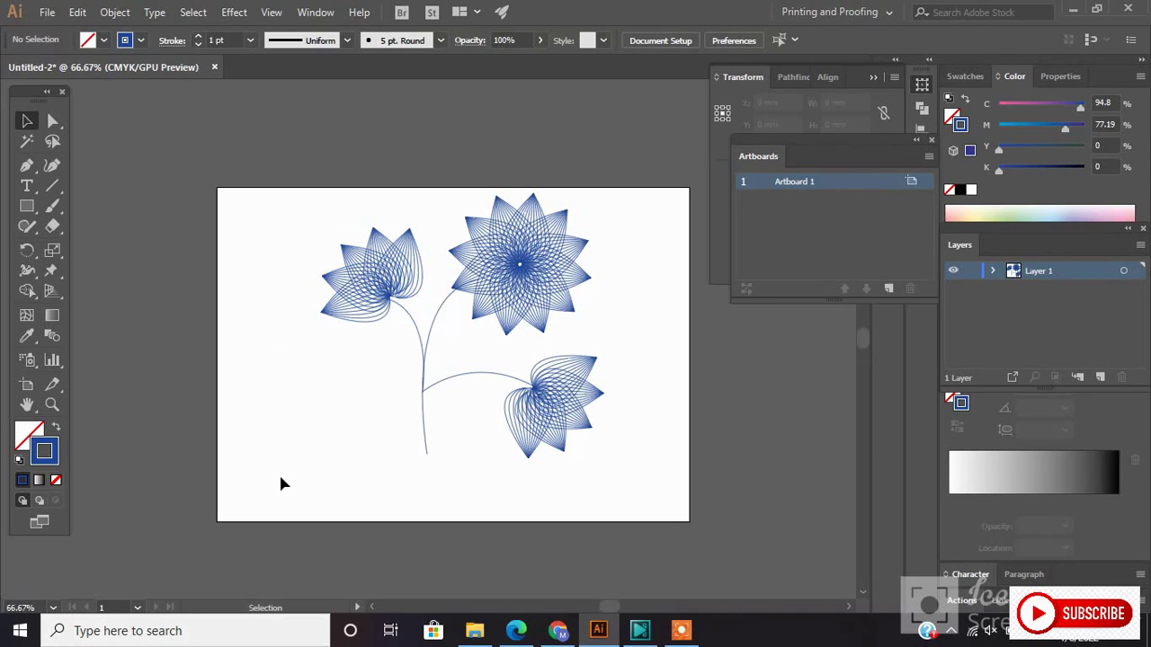